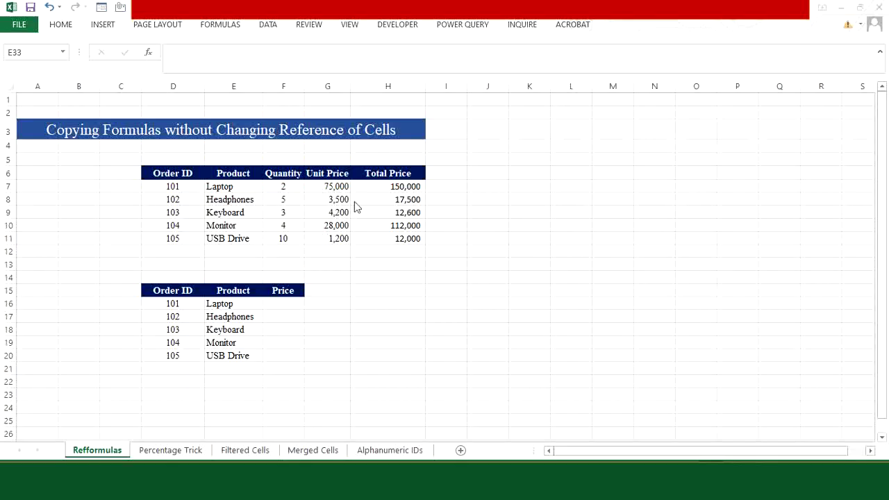
Check the Total Price formulas in H7 and H11, then select H7:H11
{"action": "left_click", "coordinate": [387, 186]}
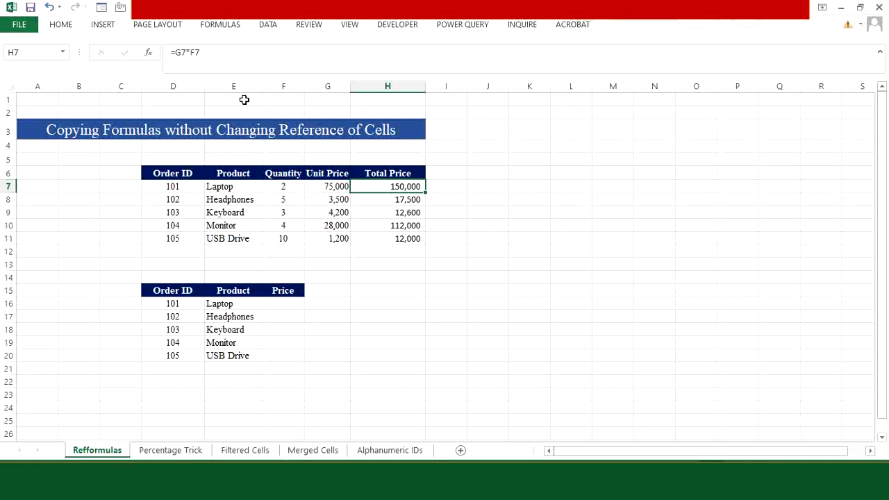
{"action": "left_click", "coordinate": [397, 239]}
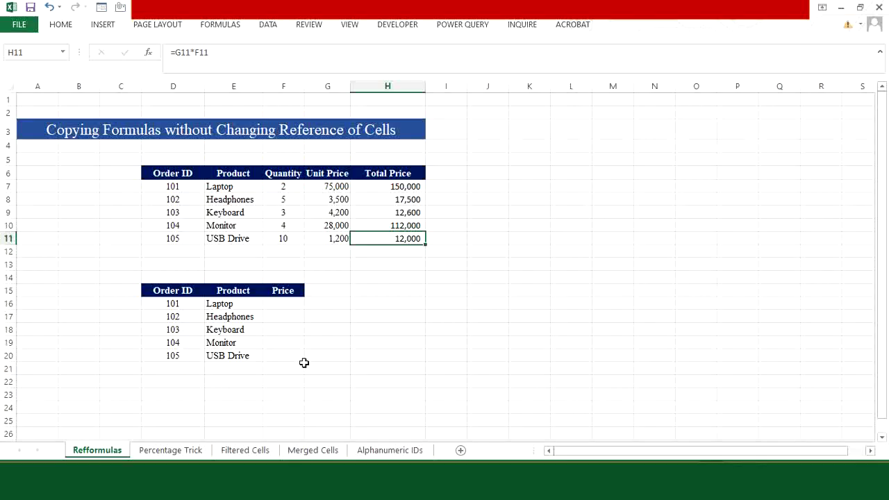
{"action": "left_click_drag", "start_coordinate": [391, 184], "coordinate": [391, 238]}
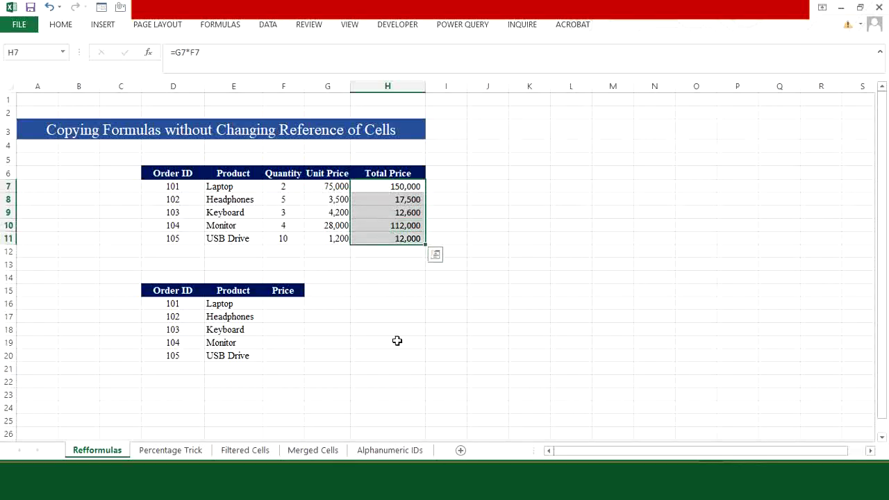
Replace every "=" with "notinfile" in H7:H11 so the formulas become plain text
{"action": "key", "text": "ctrl+h"}
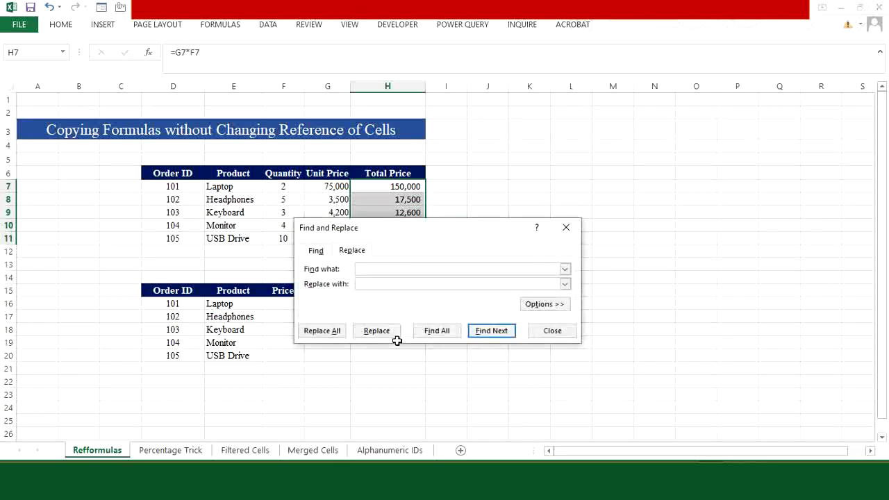
{"action": "type", "text": "="}
{"action": "left_click", "coordinate": [369, 283]}
{"action": "left_click", "coordinate": [326, 332]}
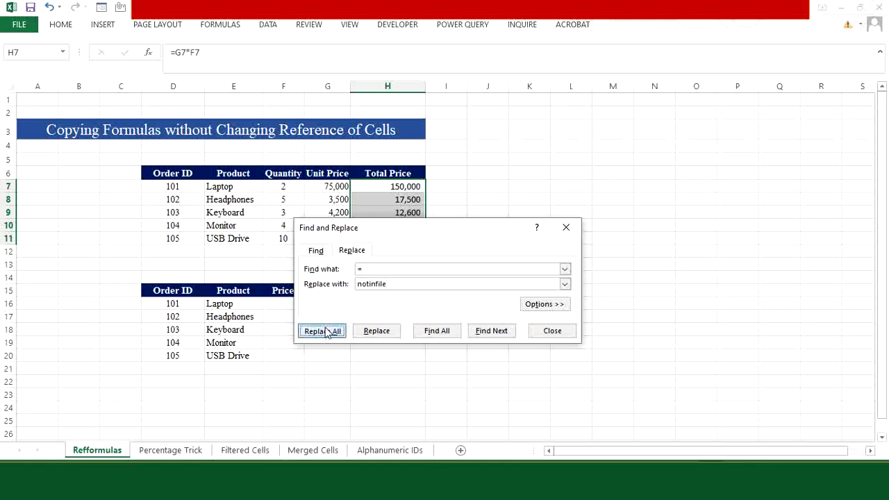
{"action": "left_click", "coordinate": [453, 276]}
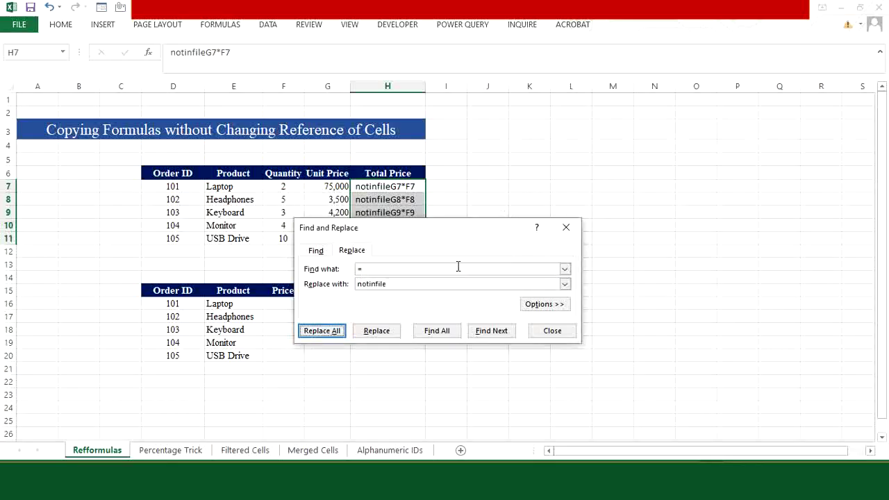
{"action": "left_click", "coordinate": [565, 227]}
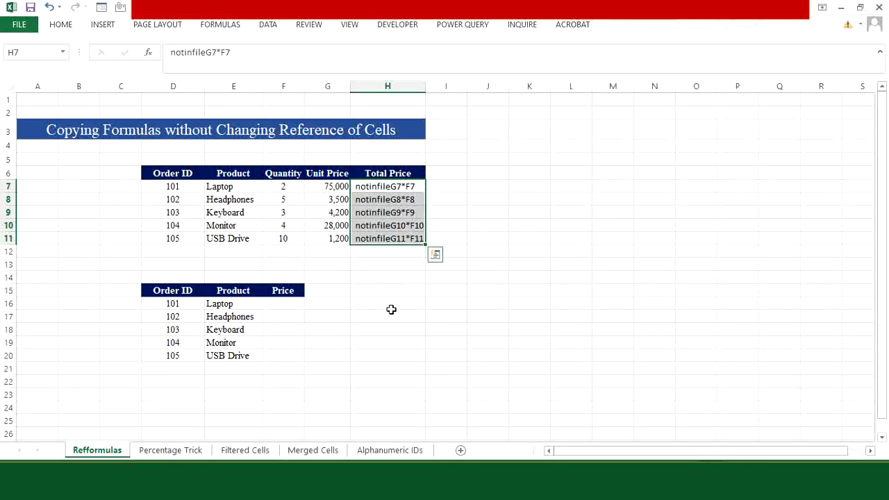
Copy the notinfile text entries from H7:H11 into the Price column starting at F16
{"action": "key", "text": "ctrl+c"}
{"action": "left_click", "coordinate": [286, 304]}
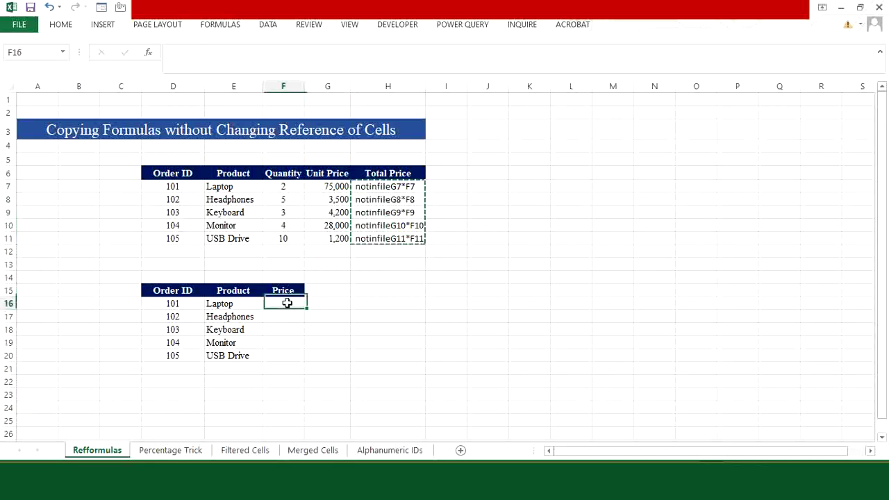
{"action": "key", "text": "ctrl+v"}
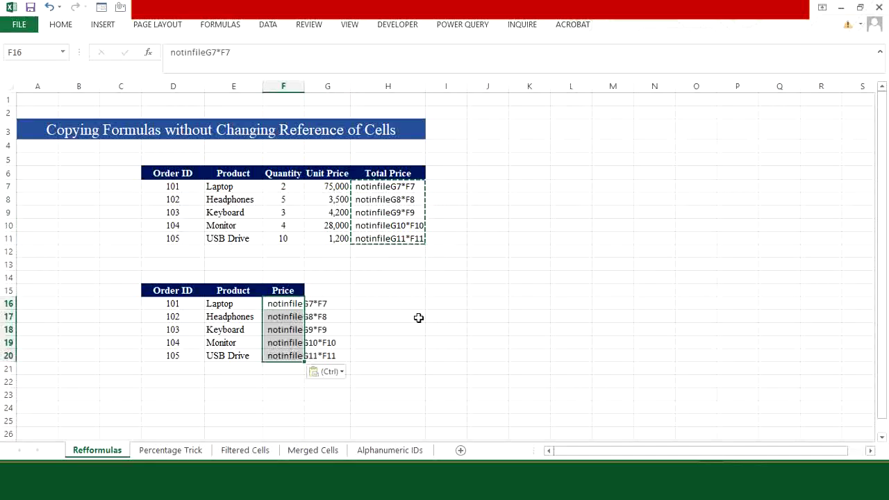
{"action": "left_click", "coordinate": [390, 337]}
Replace "notinfile" with "=" across H7:H11 and F16:F20, restoring 10 formulas
{"action": "left_click_drag", "start_coordinate": [377, 188], "coordinate": [380, 233]}
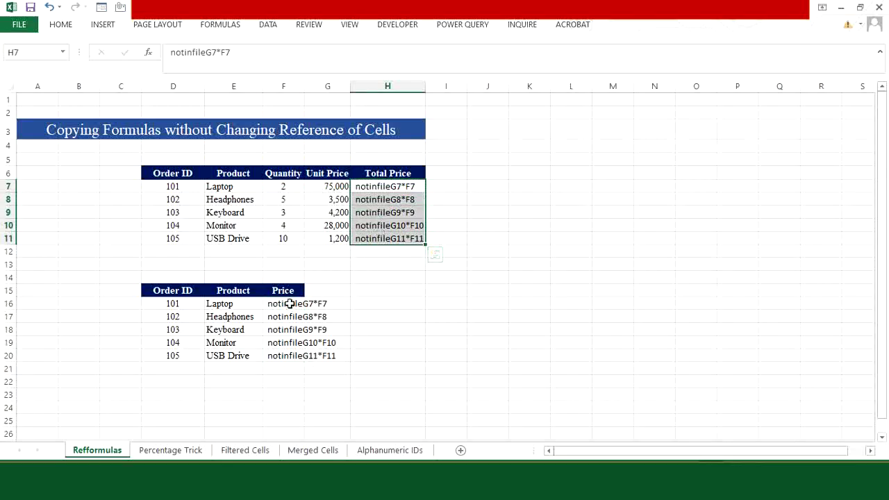
{"action": "left_click_drag", "start_coordinate": [286, 303], "coordinate": [285, 357], "text": "ctrl"}
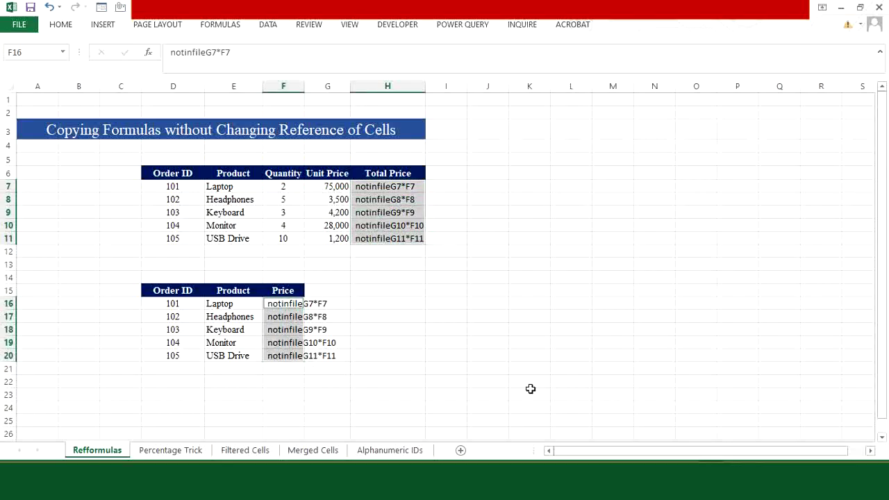
{"action": "key", "text": "ctrl+h"}
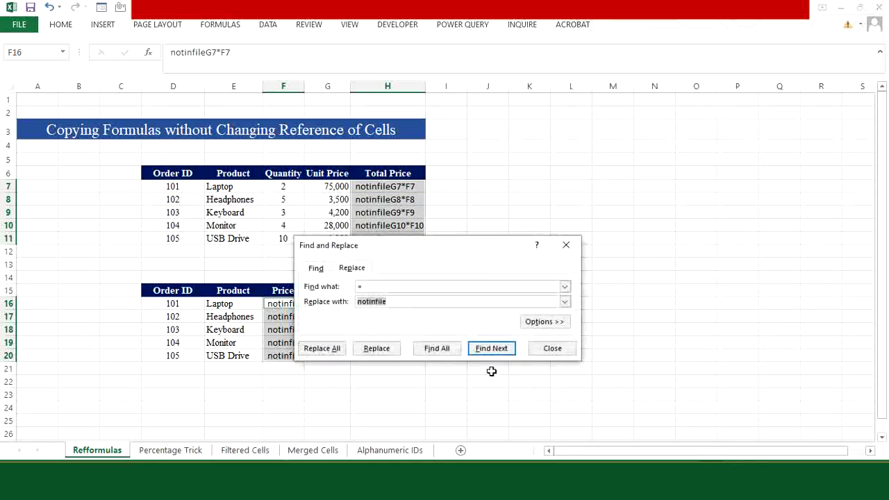
{"action": "left_click", "coordinate": [369, 286]}
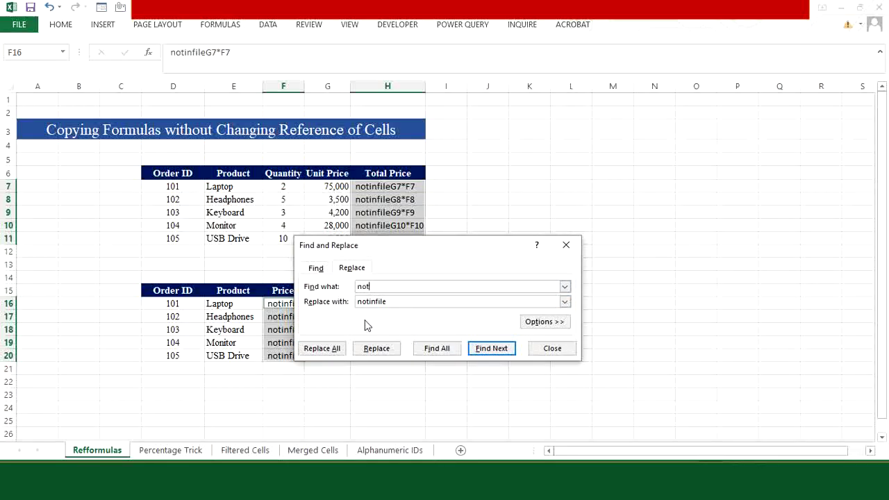
{"action": "type", "text": "notinfile"}
{"action": "double_click", "coordinate": [407, 301]}
{"action": "type", "text": "="}
{"action": "left_click", "coordinate": [322, 348]}
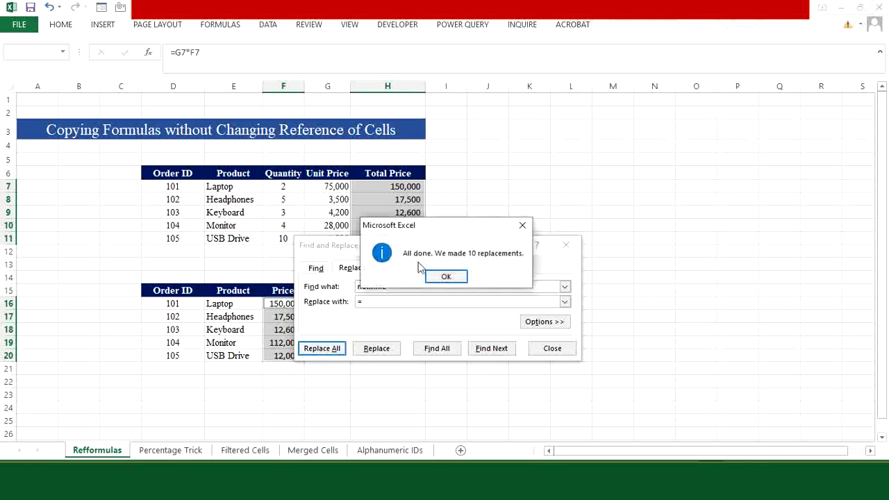
{"action": "left_click", "coordinate": [462, 276]}
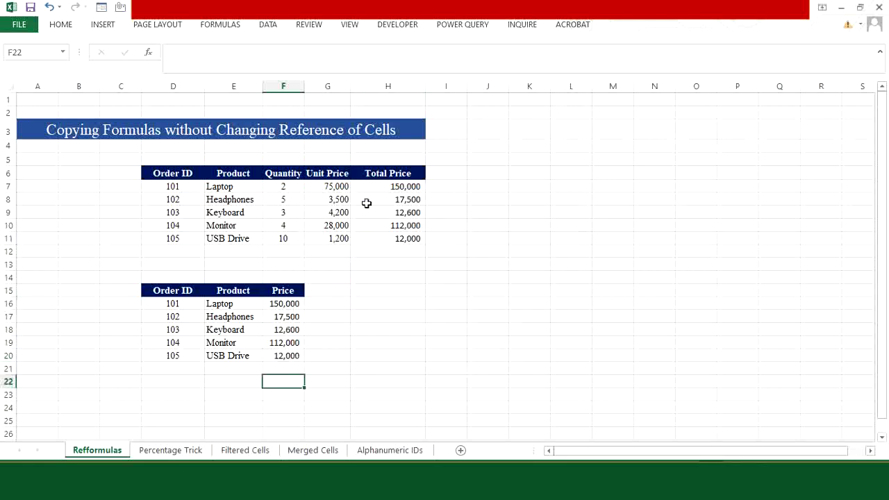
{"action": "left_click", "coordinate": [380, 186]}
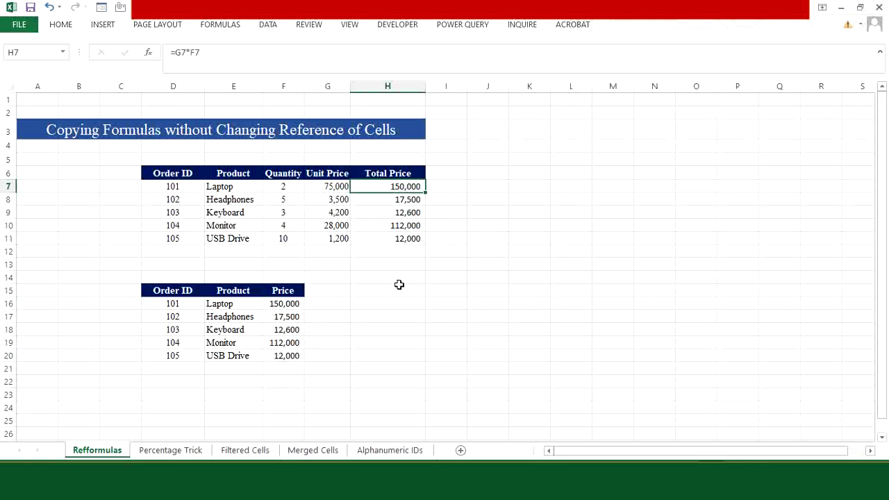
Check the copied formula in F16 and select F8 to set the Headphones quantity to 6
{"action": "left_click", "coordinate": [274, 305]}
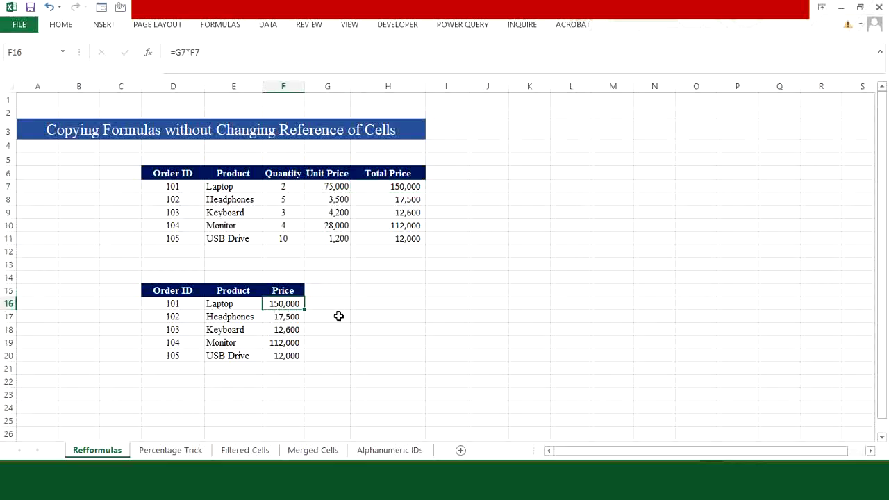
{"action": "left_click", "coordinate": [287, 201]}
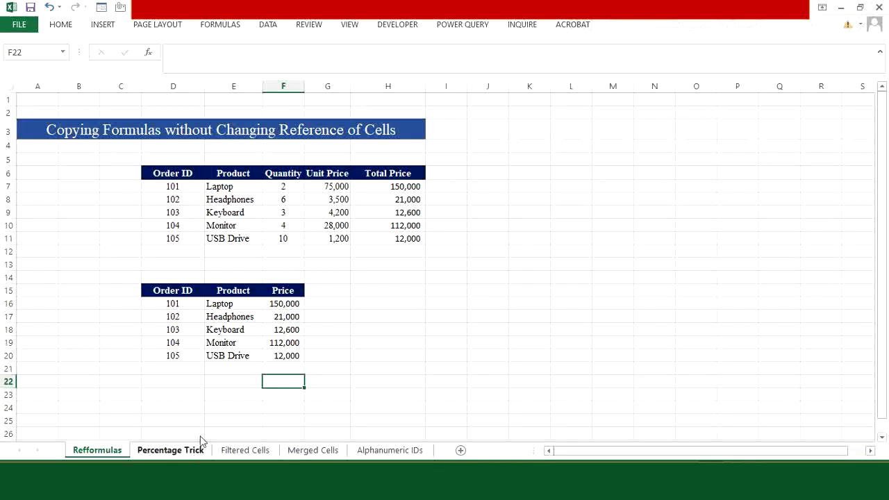
On the Percentage Trick sheet, enter 1 in G5 and copy it
{"action": "left_click", "coordinate": [170, 450]}
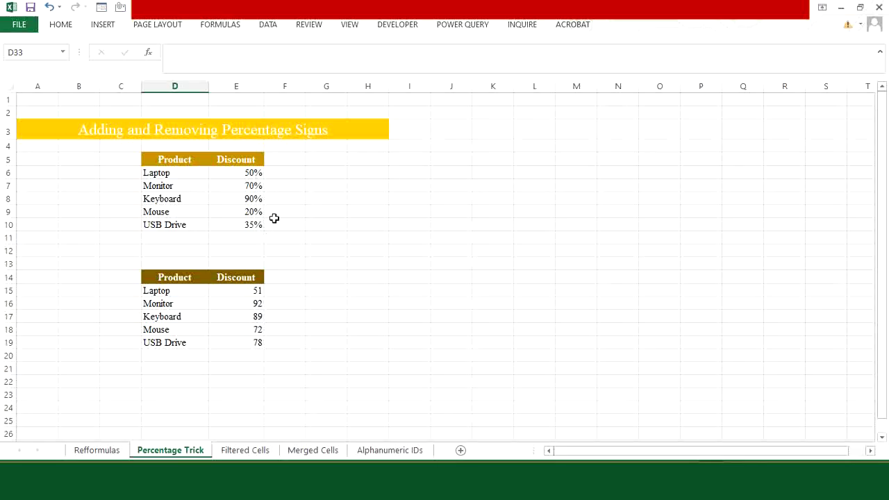
{"action": "left_click", "coordinate": [332, 161]}
{"action": "type", "text": "1"}
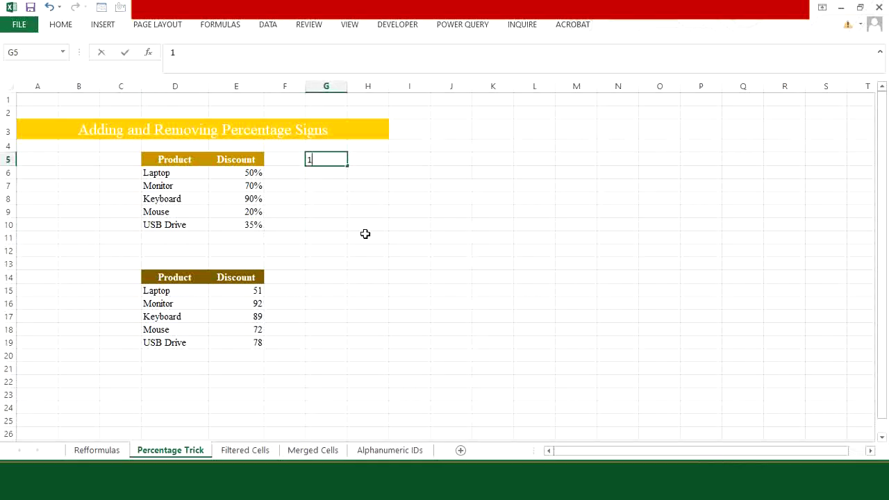
{"action": "left_click", "coordinate": [332, 223]}
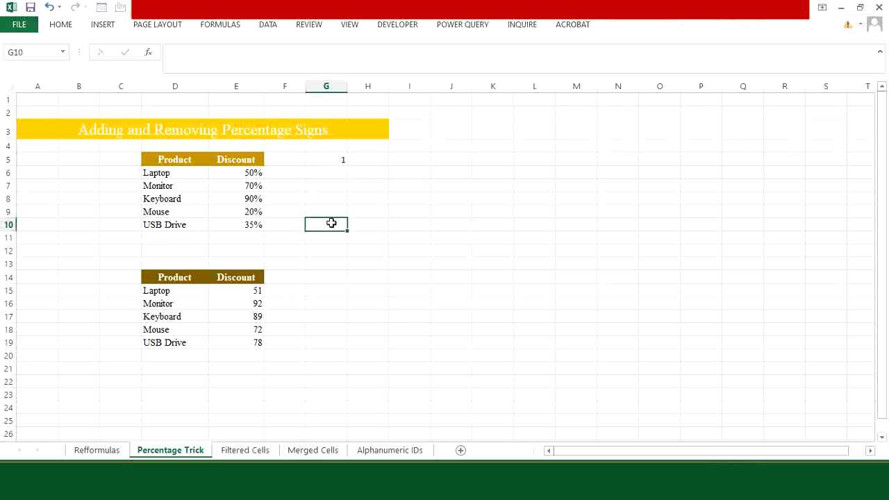
{"action": "left_click", "coordinate": [325, 160]}
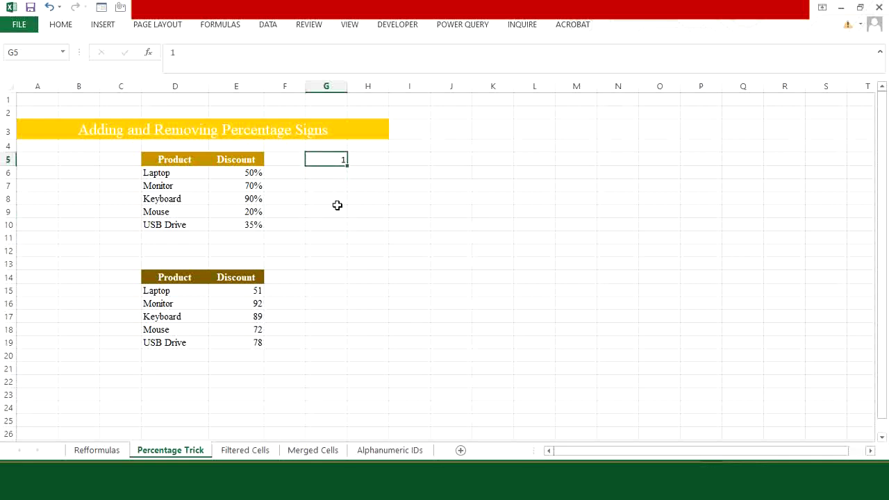
{"action": "key", "text": "ctrl+c"}
Paste Special with Divide onto E6:E10, turning the discounts into decimals 0.5–0.35
{"action": "left_click_drag", "start_coordinate": [235, 175], "coordinate": [221, 226]}
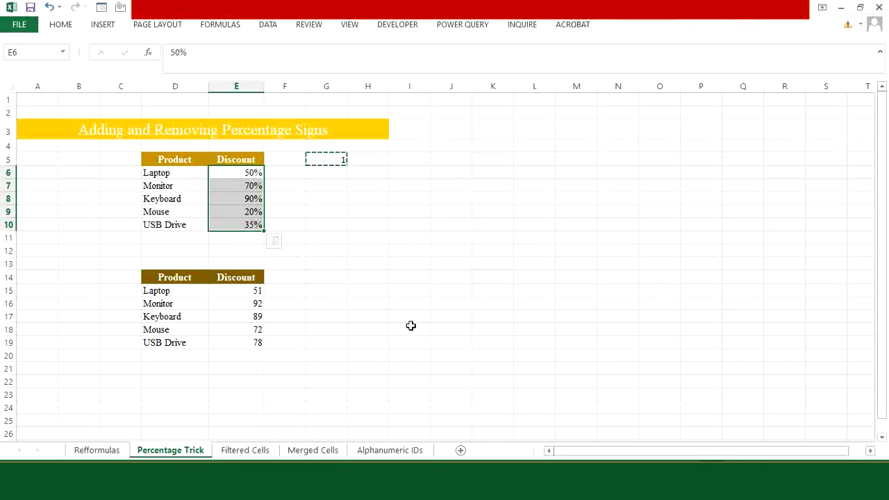
{"action": "key", "text": "ctrl+alt+v"}
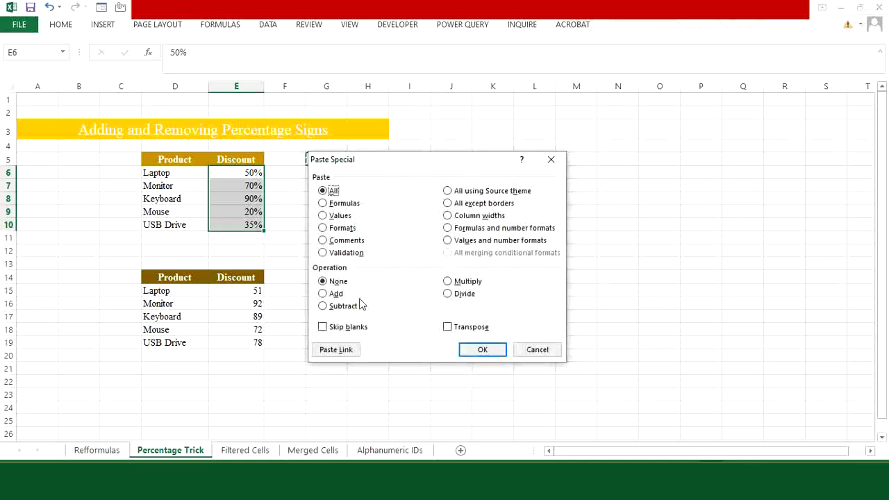
{"action": "left_click", "coordinate": [448, 295]}
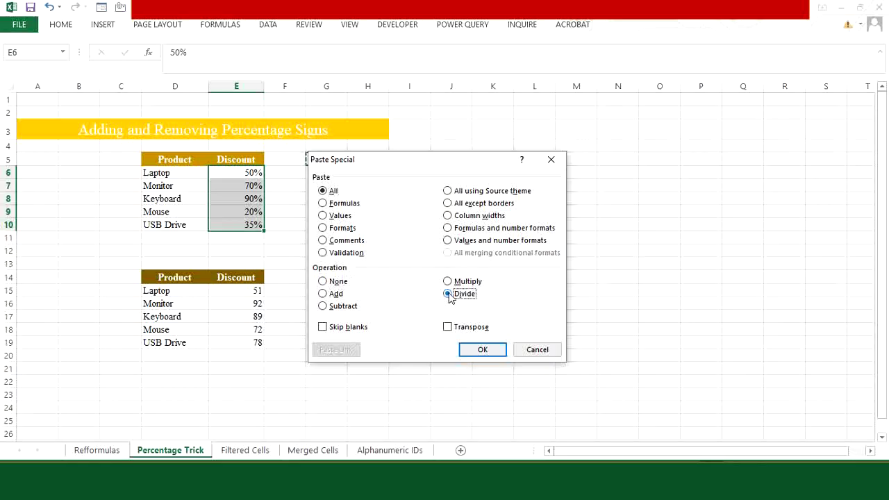
{"action": "left_click", "coordinate": [482, 350]}
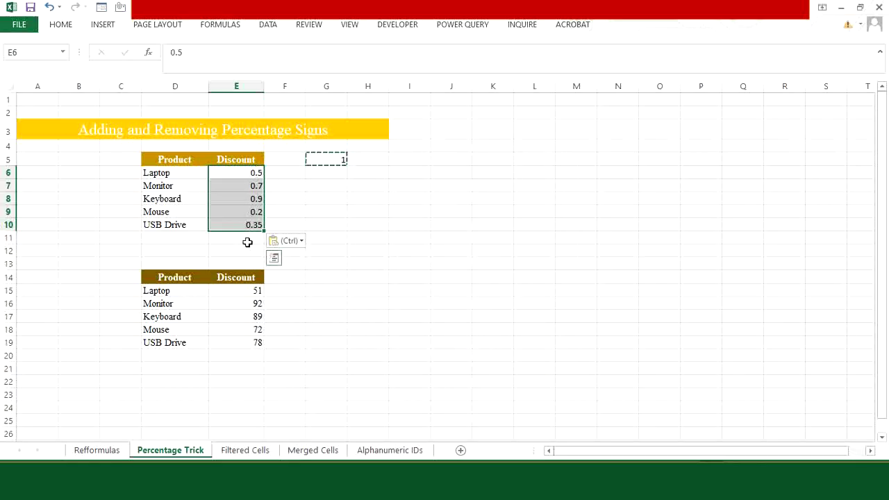
{"action": "key", "text": "Escape"}
{"action": "left_click", "coordinate": [258, 291]}
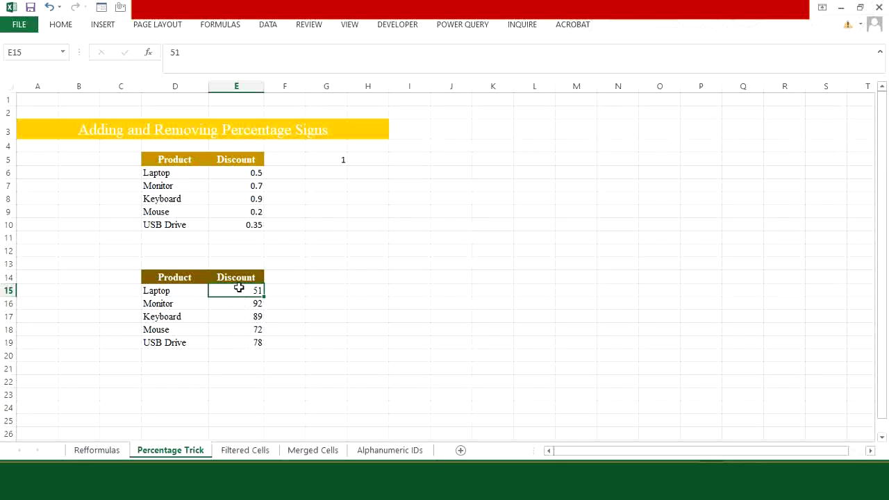
{"action": "left_click_drag", "start_coordinate": [240, 285], "coordinate": [237, 343]}
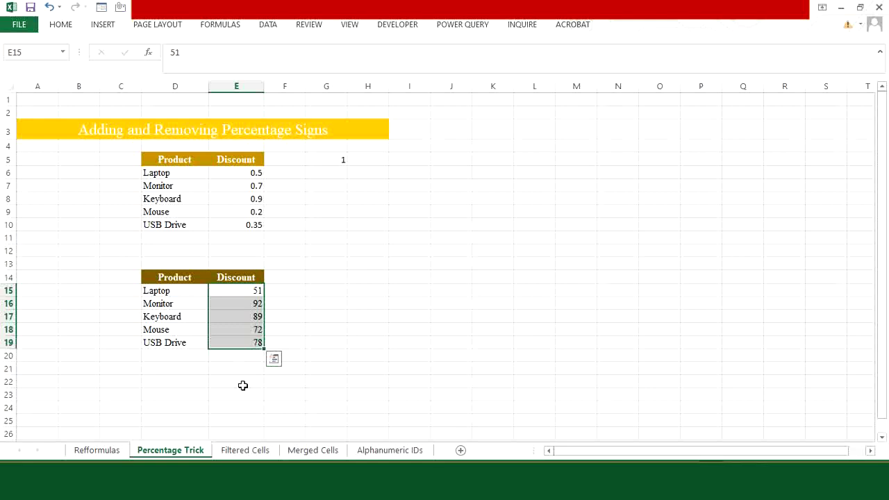
{"action": "key", "text": "ctrl+1"}
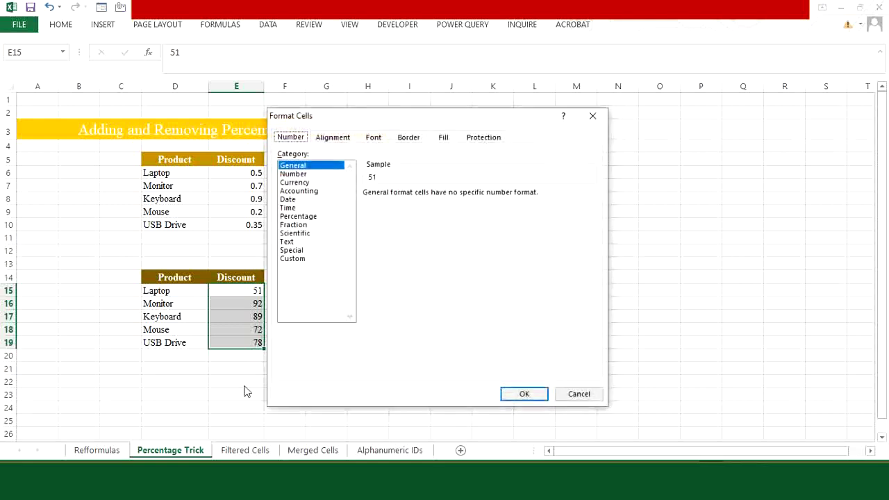
{"action": "left_click", "coordinate": [306, 217]}
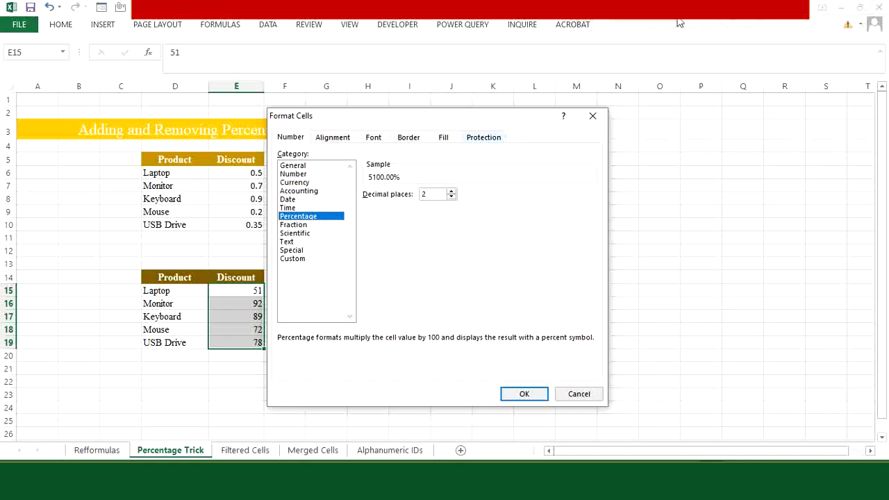
{"action": "left_click", "coordinate": [593, 116]}
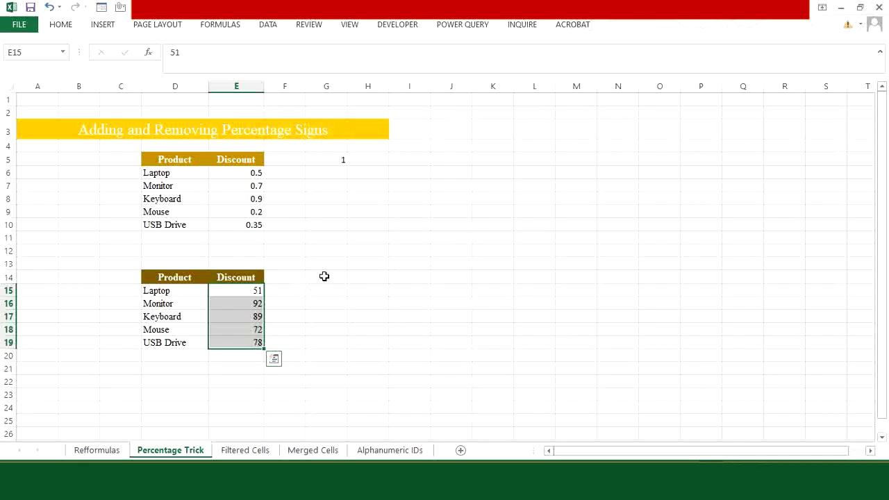
{"action": "left_click", "coordinate": [325, 277]}
Enter 1% in G14 and copy it
{"action": "type", "text": "1"}
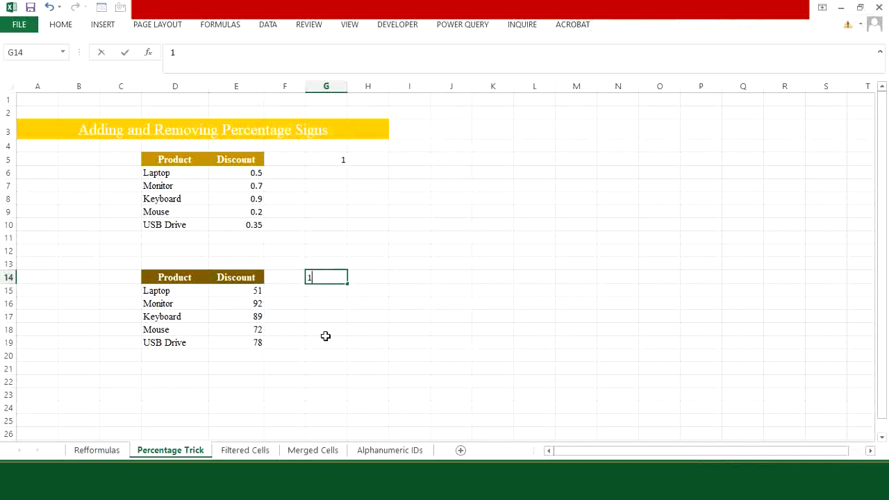
{"action": "type", "text": "%"}
{"action": "left_click", "coordinate": [325, 305]}
{"action": "key", "text": "Up"}
{"action": "key", "text": "Up"}
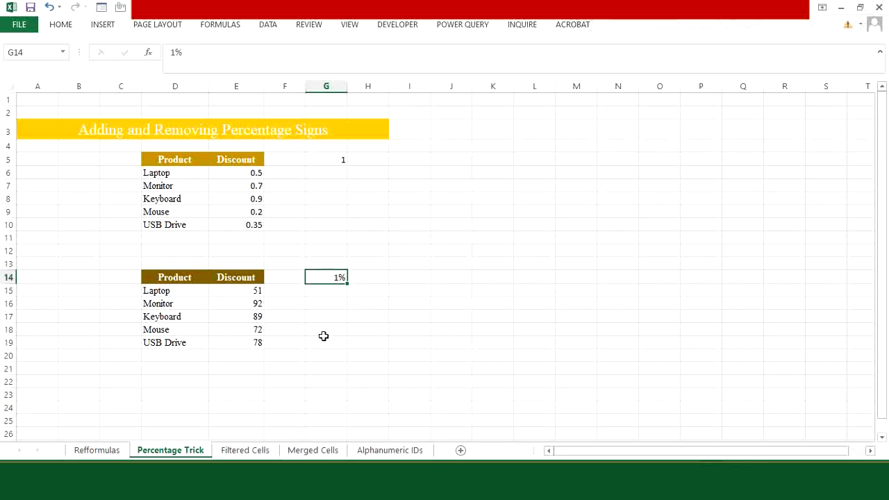
{"action": "key", "text": "ctrl+c"}
Paste Special with Multiply onto E15:E19, giving percentages 51%, 92%, 89%, 72%, 78%
{"action": "left_click_drag", "start_coordinate": [243, 289], "coordinate": [240, 341]}
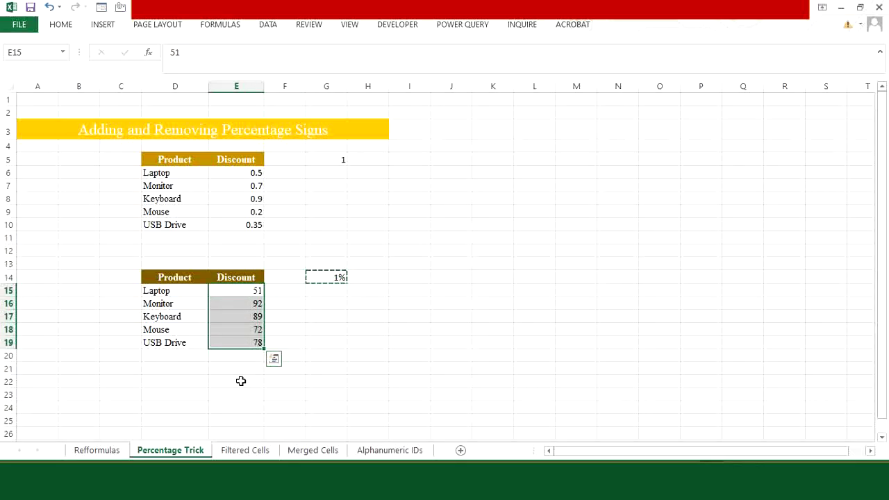
{"action": "key", "text": "ctrl+alt+v"}
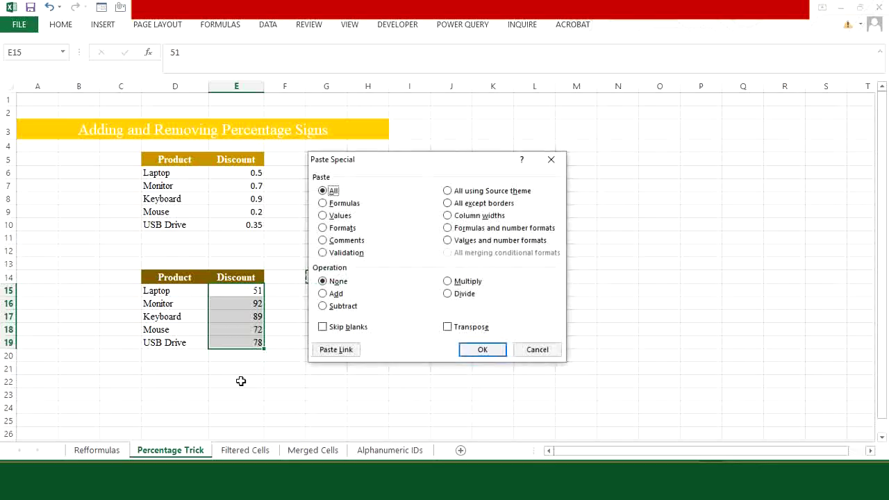
{"action": "left_click", "coordinate": [448, 282]}
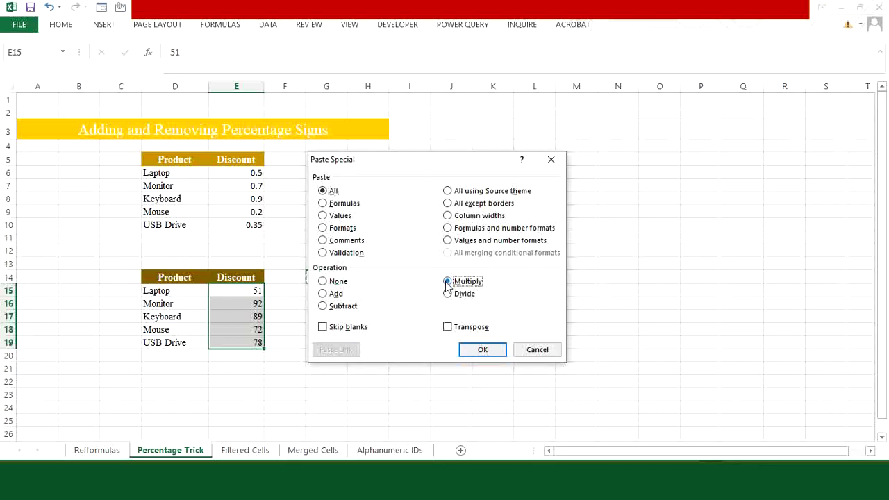
{"action": "left_click", "coordinate": [480, 350]}
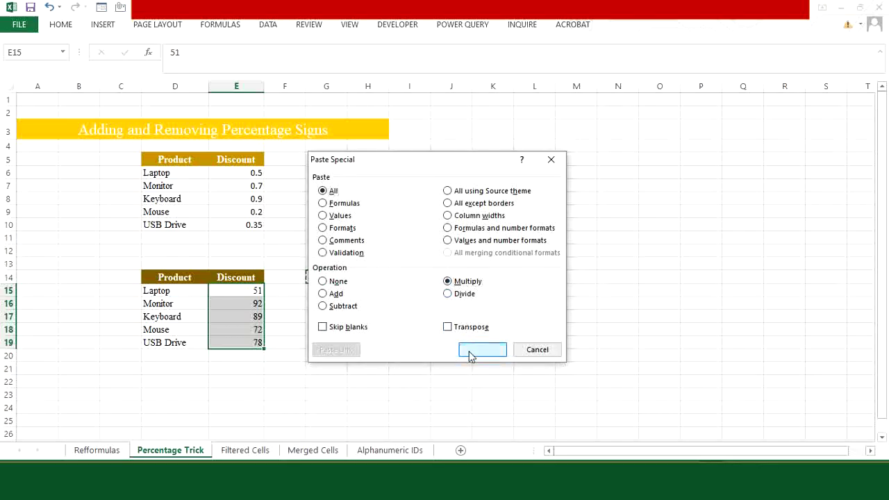
{"action": "left_click", "coordinate": [254, 355]}
{"action": "key", "text": "Escape"}
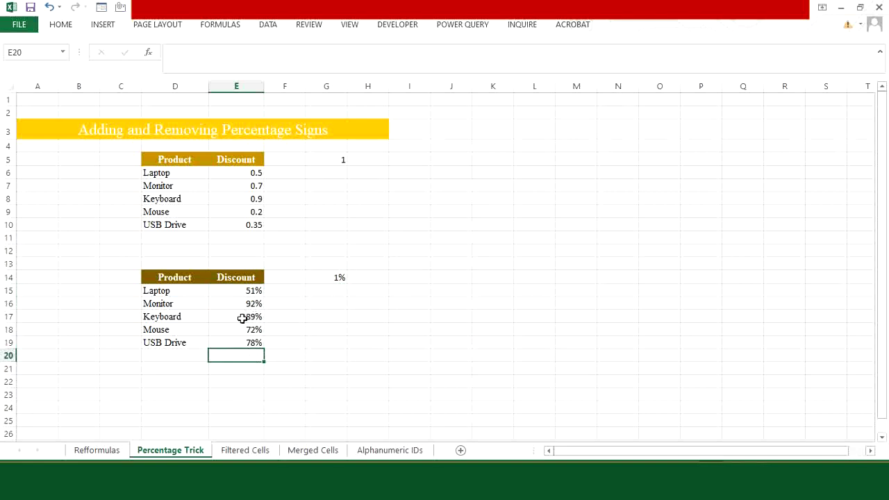
On the Filtered Cells sheet, turn on filters for the order table from C5
{"action": "left_click", "coordinate": [246, 451]}
{"action": "left_click", "coordinate": [139, 292]}
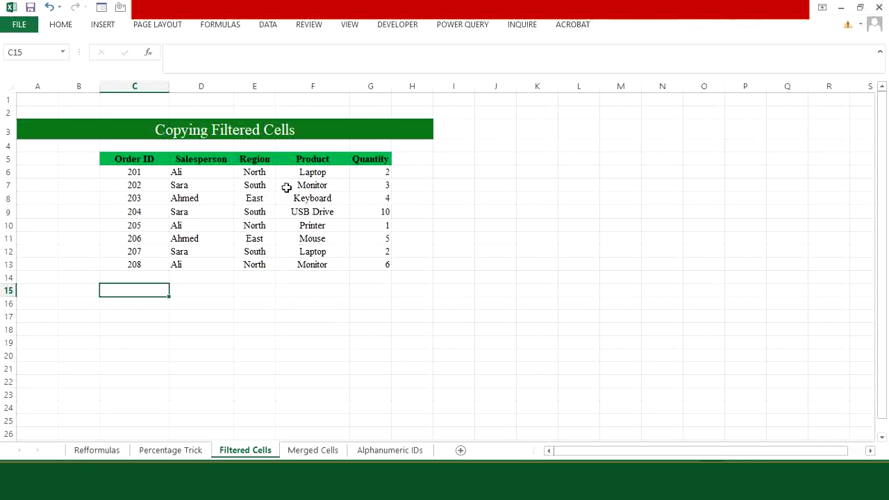
{"action": "left_click", "coordinate": [134, 160]}
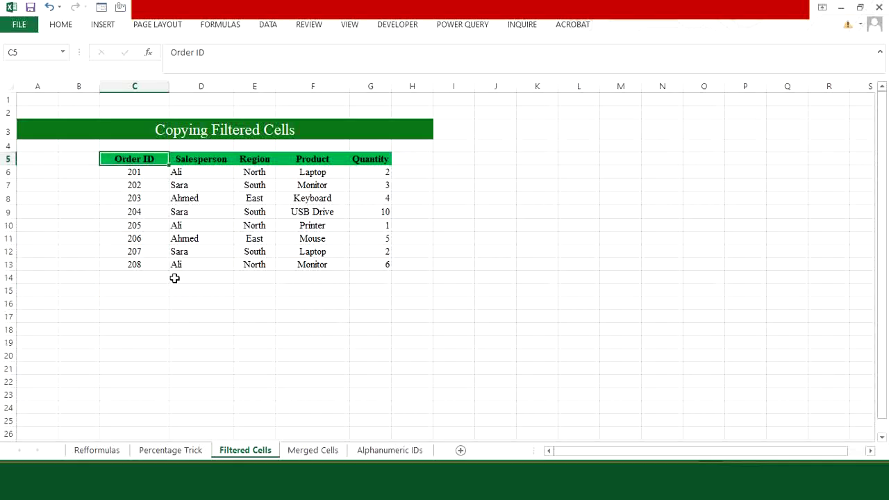
{"action": "key", "text": "ctrl+shift+l"}
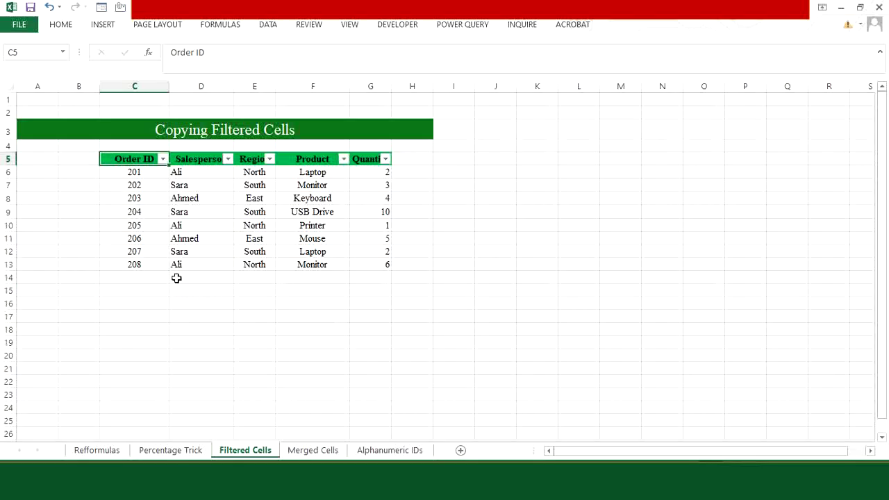
Filter the Region column to South only, leaving orders 202, 204 and 207
{"action": "left_click", "coordinate": [270, 159]}
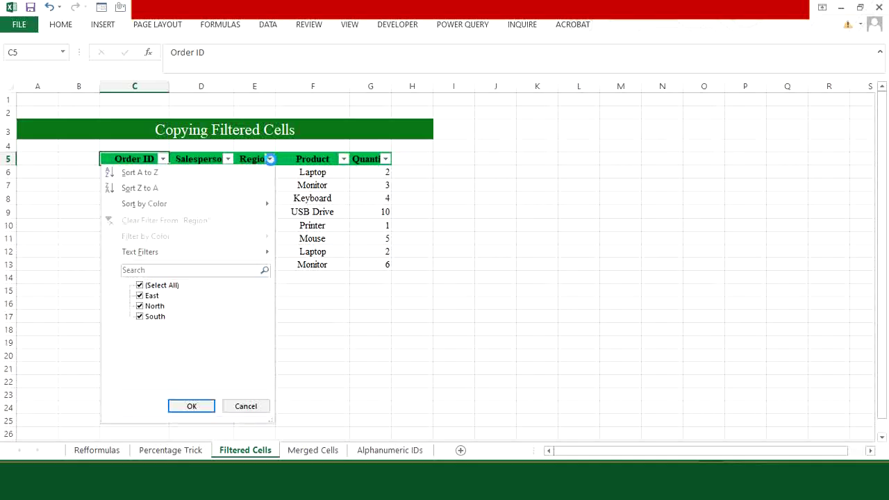
{"action": "left_click", "coordinate": [140, 285]}
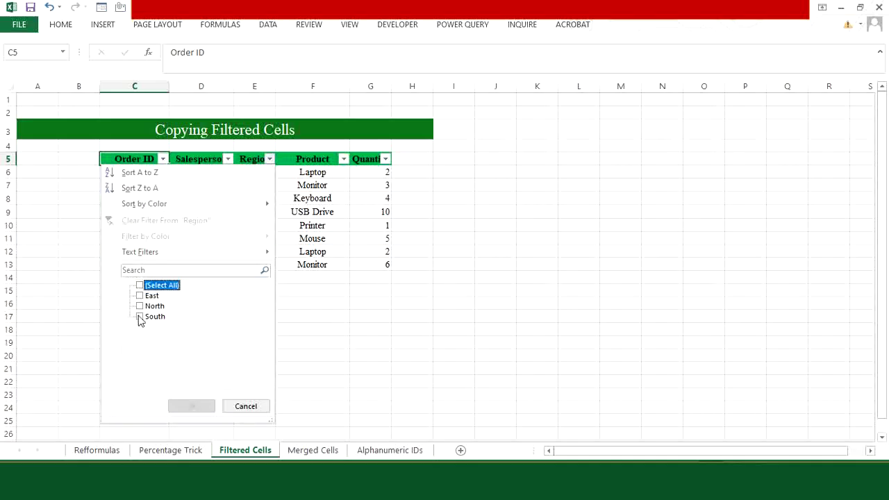
{"action": "left_click", "coordinate": [139, 316]}
{"action": "left_click", "coordinate": [211, 407]}
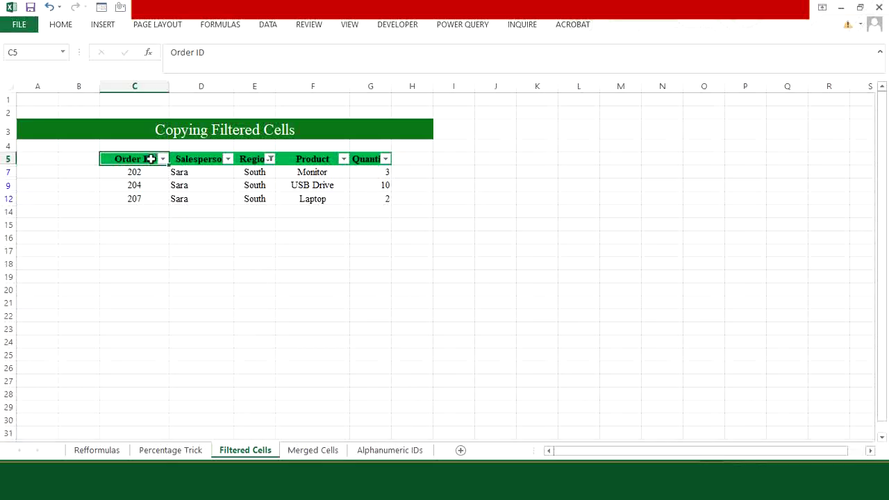
Select only the visible cells of the filtered table C5:G12 via Go To Special
{"action": "left_click_drag", "start_coordinate": [151, 159], "coordinate": [379, 201]}
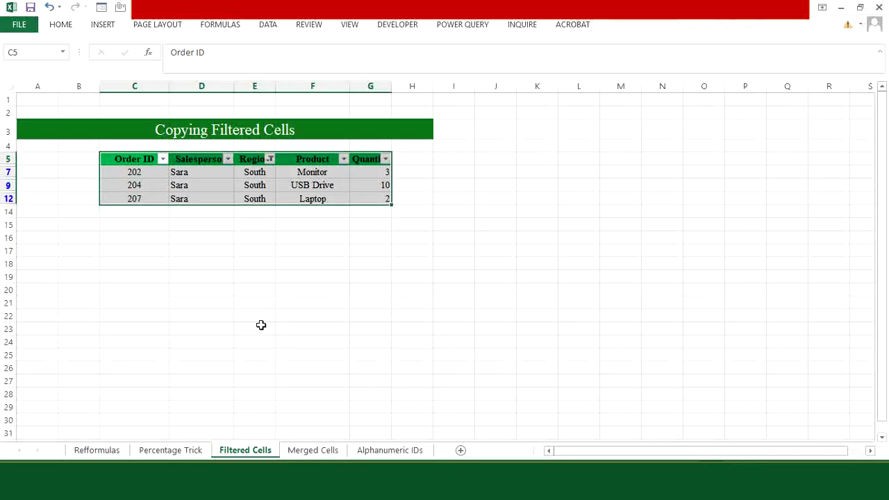
{"action": "key", "text": "F5"}
{"action": "left_click", "coordinate": [358, 333]}
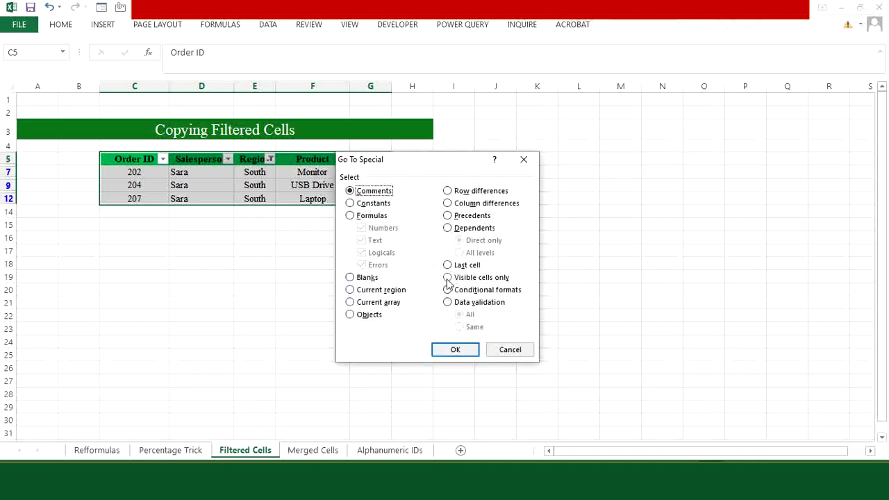
{"action": "left_click", "coordinate": [449, 277]}
{"action": "left_click", "coordinate": [454, 348]}
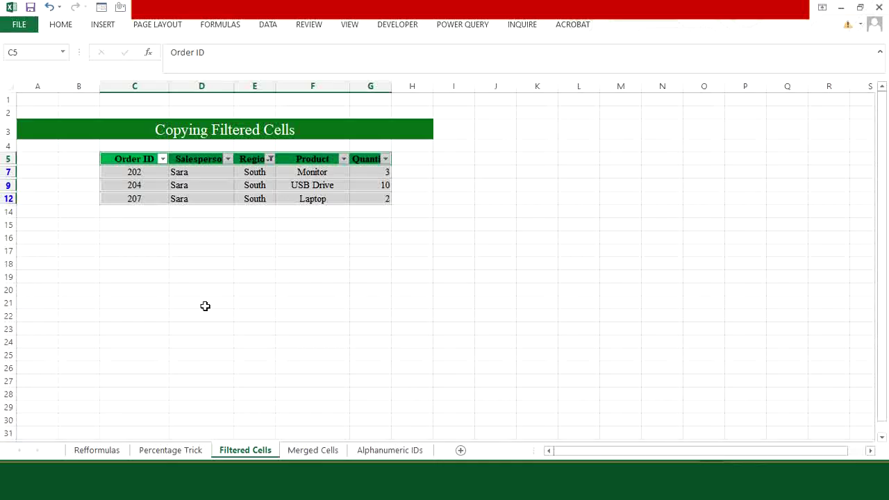
Copy the visible South rows and paste them at K19
{"action": "key", "text": "ctrl+c"}
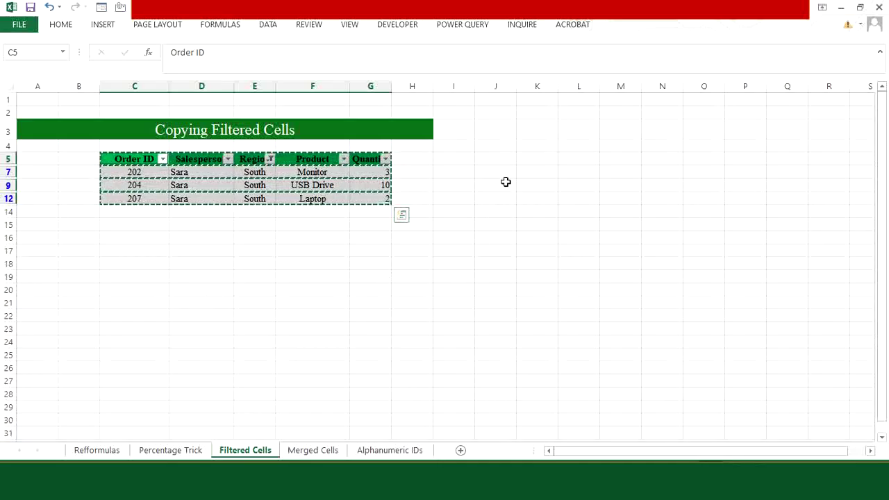
{"action": "left_click", "coordinate": [530, 275]}
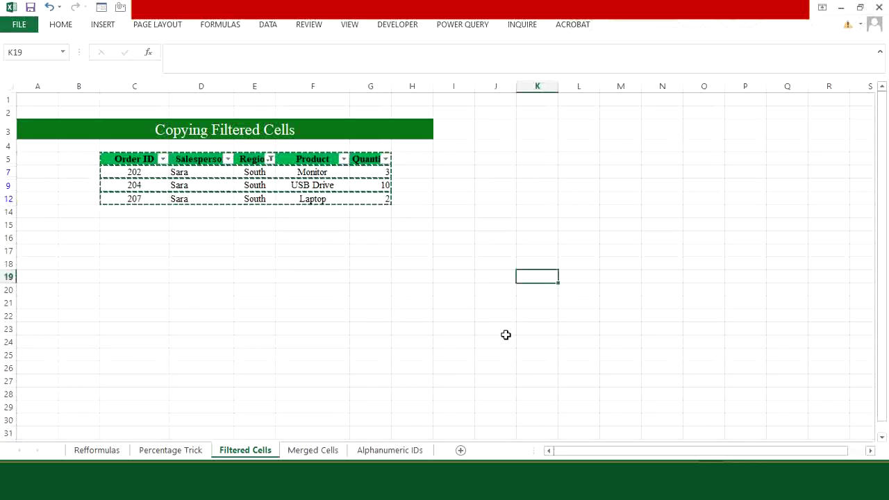
{"action": "key", "text": "ctrl+v"}
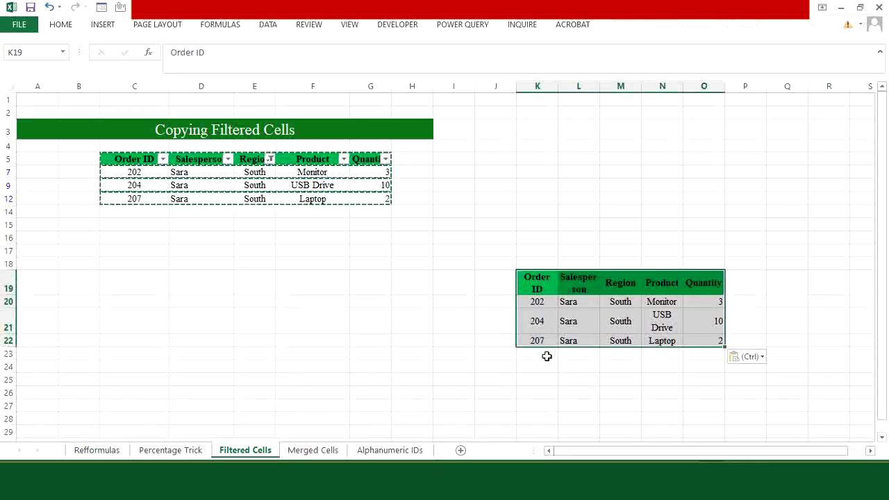
{"action": "left_click", "coordinate": [546, 355]}
{"action": "key", "text": "Escape"}
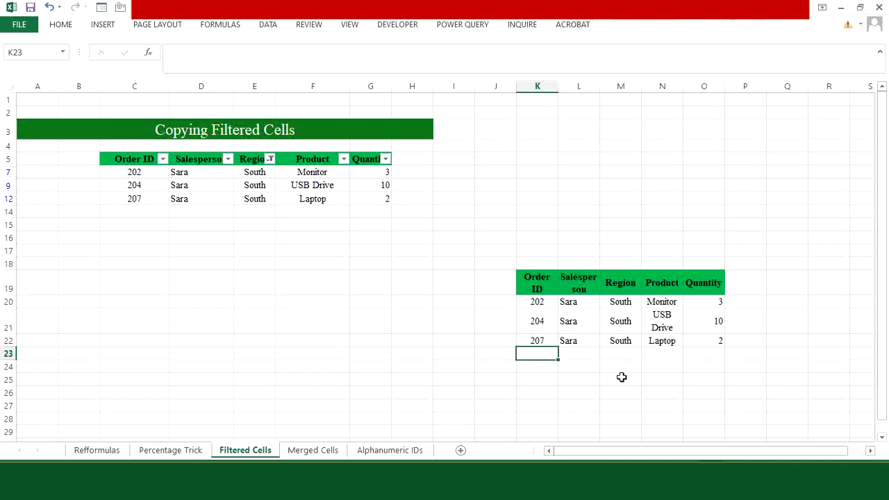
On the Merged Cells sheet, select the Sum column and narrow it to blanks via Go To Special
{"action": "left_click", "coordinate": [313, 451]}
{"action": "left_click", "coordinate": [235, 288]}
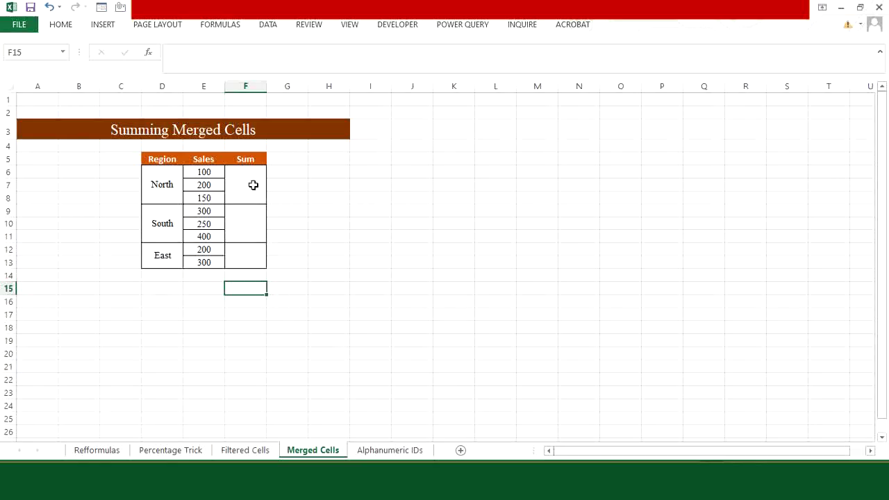
{"action": "left_click_drag", "start_coordinate": [252, 182], "coordinate": [238, 252]}
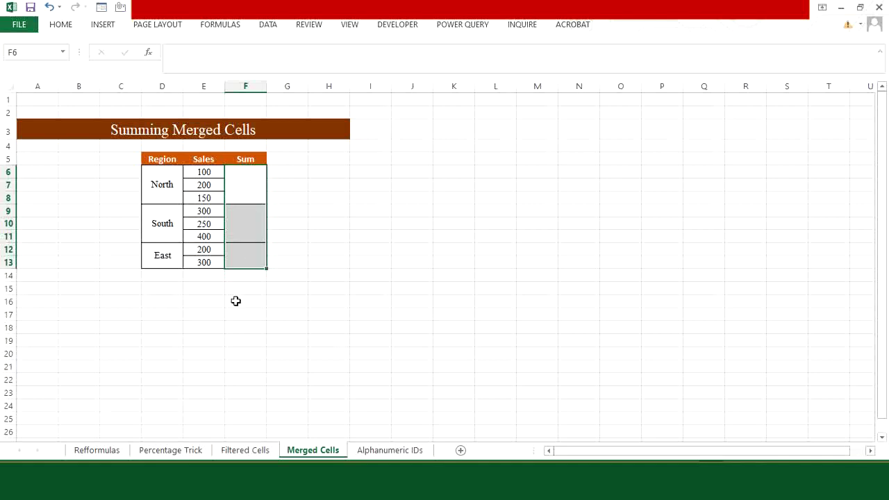
{"action": "key", "text": "F5"}
{"action": "left_click", "coordinate": [370, 331]}
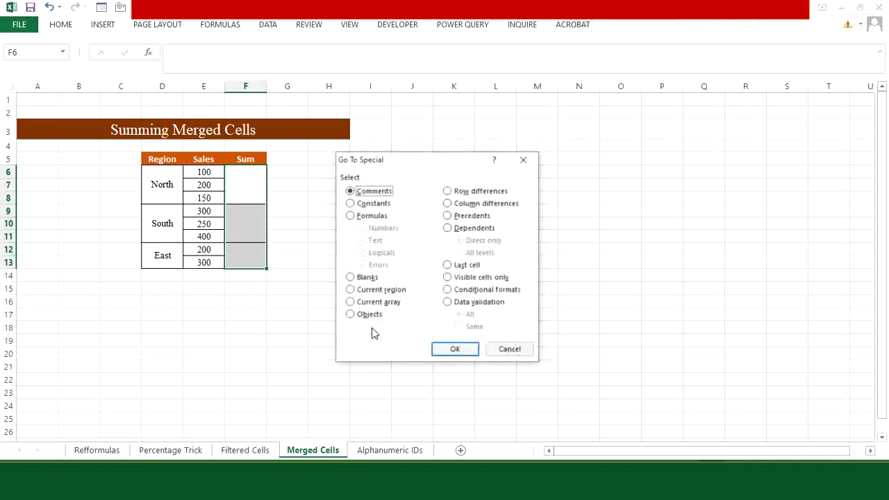
{"action": "left_click", "coordinate": [362, 278]}
{"action": "left_click", "coordinate": [454, 353]}
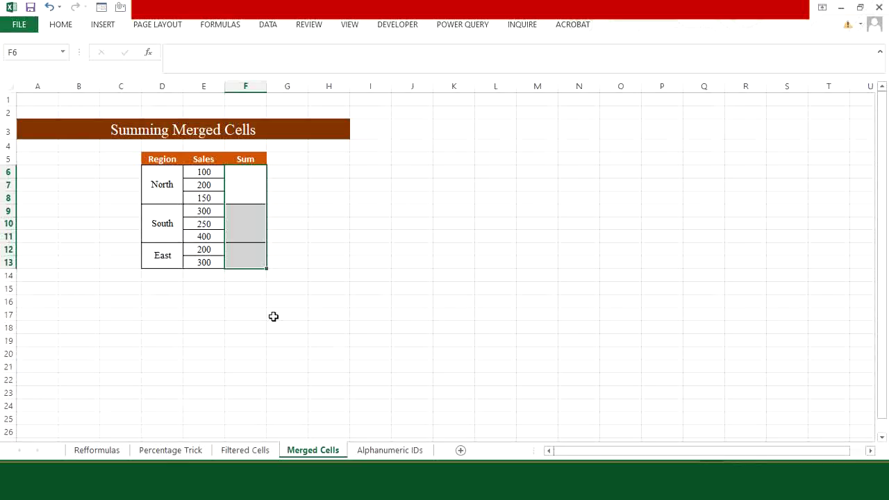
Fill all selected merged Sum cells with =SUM(E6:E8) via Ctrl+Enter, giving 450, 950, 500
{"action": "type", "text": "=SUM"}
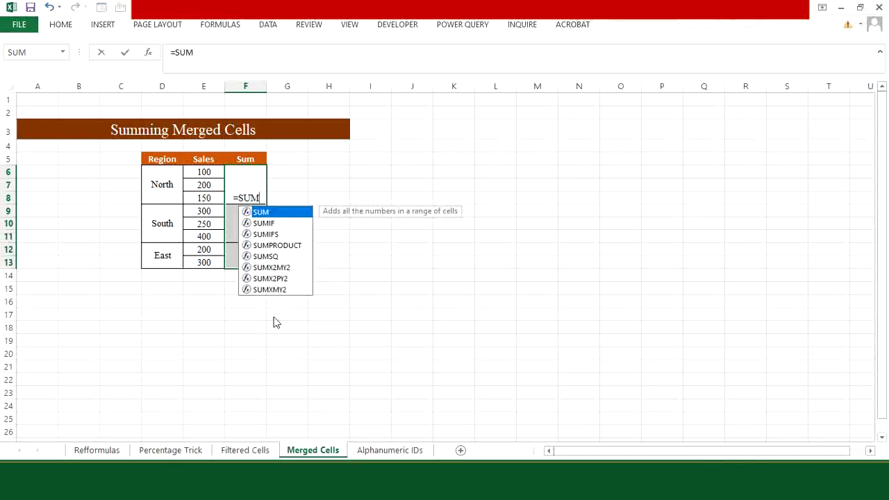
{"action": "type", "text": "("}
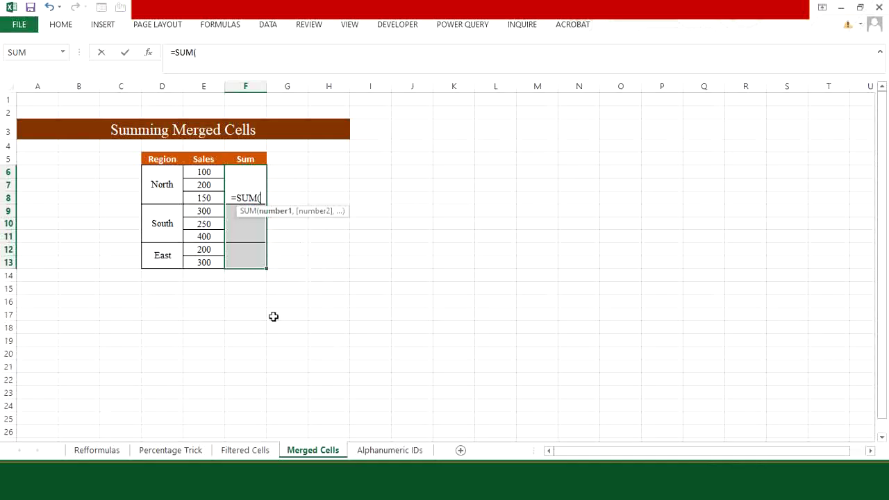
{"action": "left_click_drag", "start_coordinate": [207, 173], "coordinate": [202, 198]}
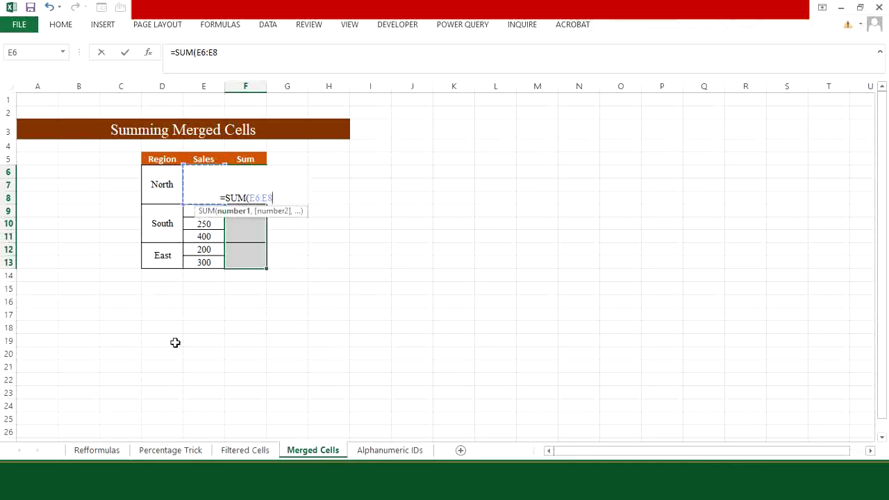
{"action": "type", "text": ")"}
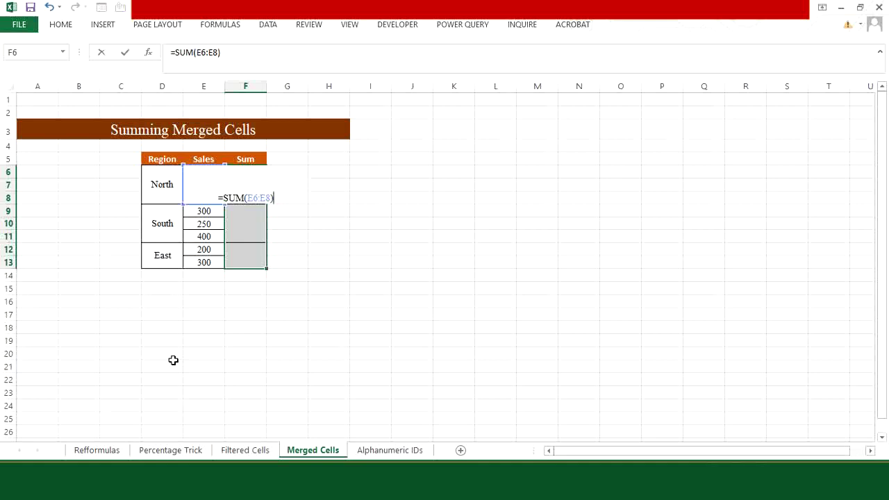
{"action": "key", "text": "ctrl+Return"}
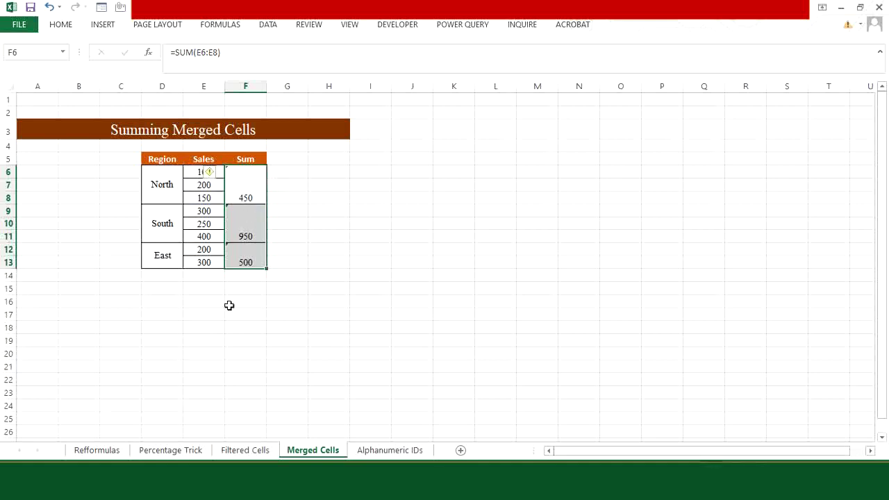
{"action": "left_click", "coordinate": [242, 287]}
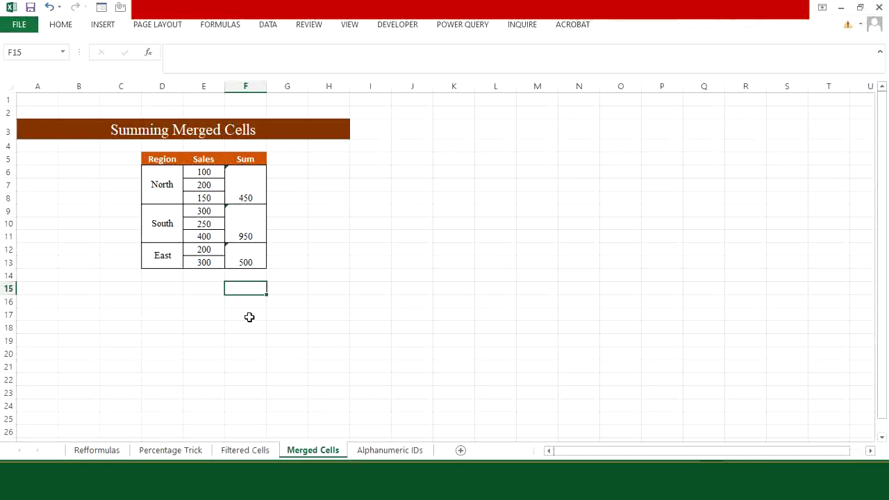
Open the Alphanumeric IDs sheet and enter the starting number 1 in C7
{"action": "left_click", "coordinate": [387, 450]}
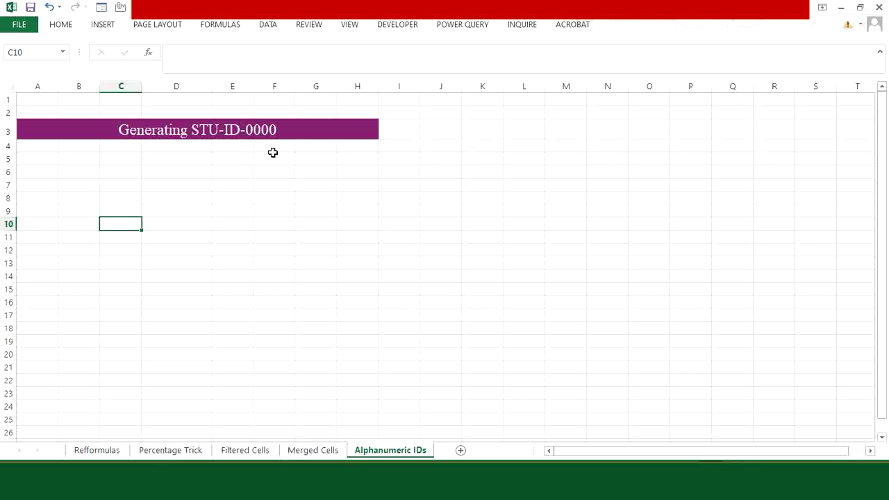
{"action": "left_click", "coordinate": [132, 185]}
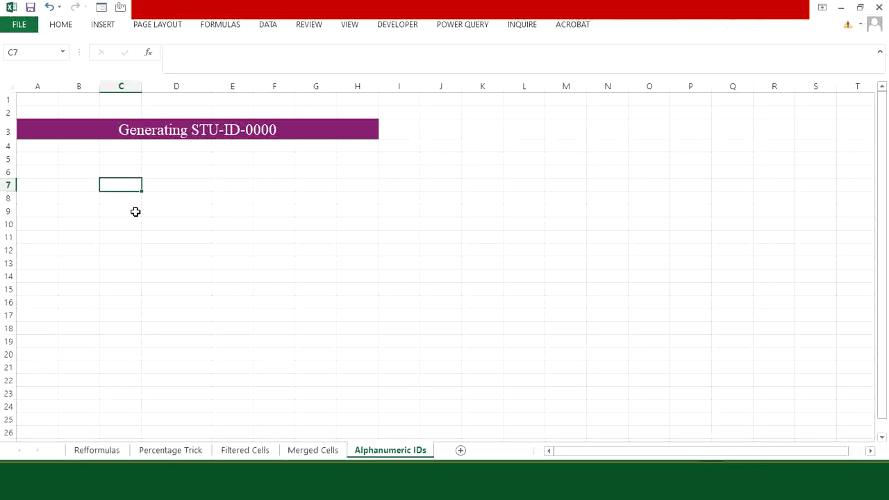
{"action": "type", "text": "1"}
{"action": "key", "text": "Return"}
{"action": "key", "text": "Up"}
Fill column C from C7 with a series in Columns, step 1, stop value 1000, using Alt+E, I, S
{"action": "key", "text": "alt"}
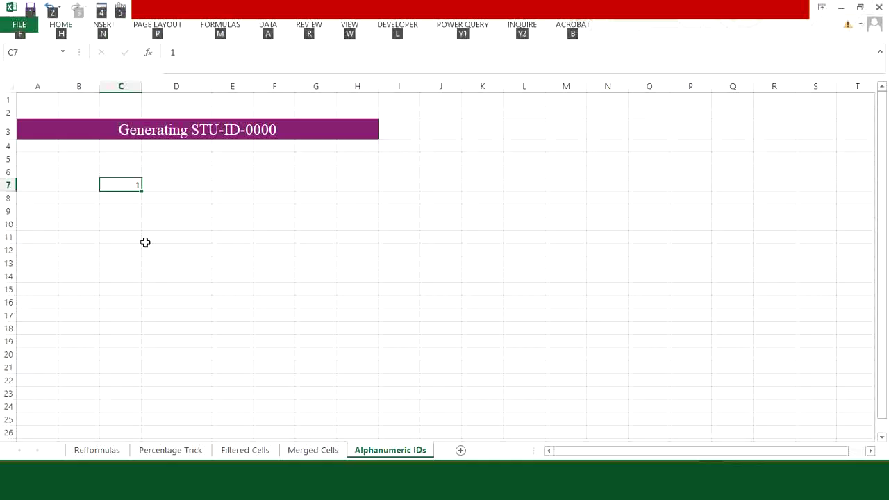
{"action": "key", "text": "e"}
{"action": "key", "text": "i"}
{"action": "key", "text": "s"}
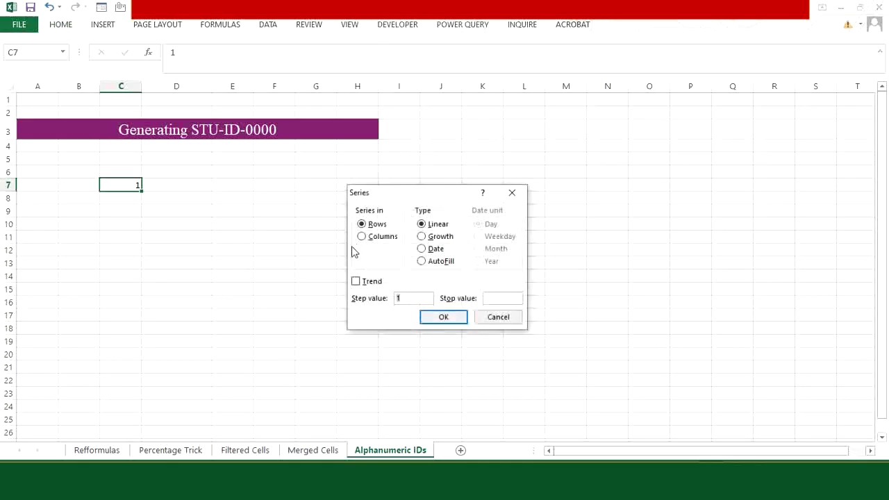
{"action": "left_click", "coordinate": [363, 237]}
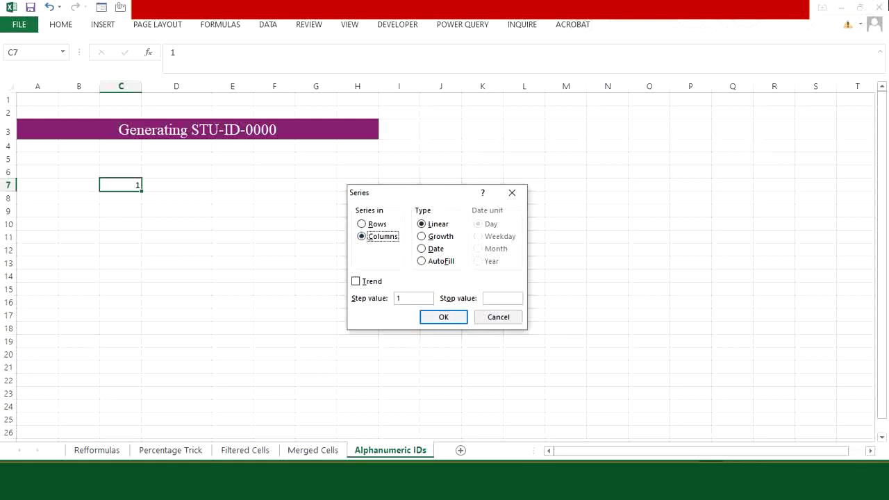
{"action": "left_click", "coordinate": [506, 298]}
{"action": "left_click", "coordinate": [461, 317]}
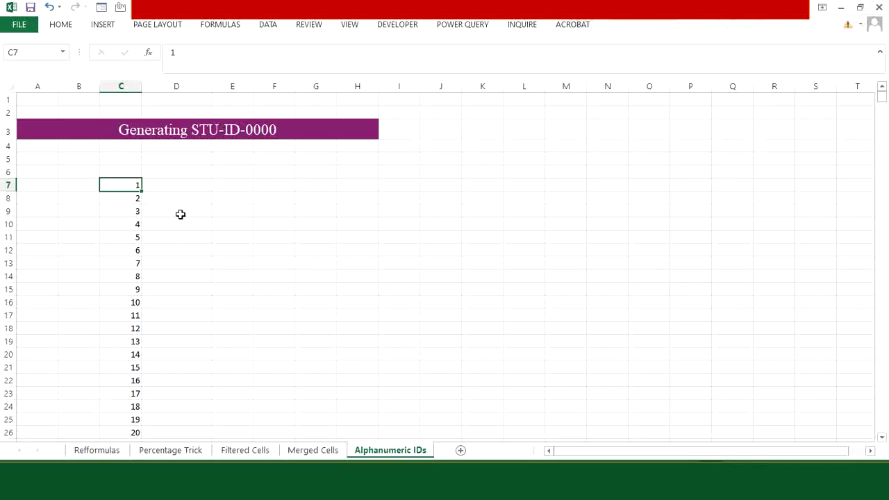
Select the numbers in C7:C1006, switch them to a Custom number format, and clear the General code
{"action": "key", "text": "ctrl+shift+Down"}
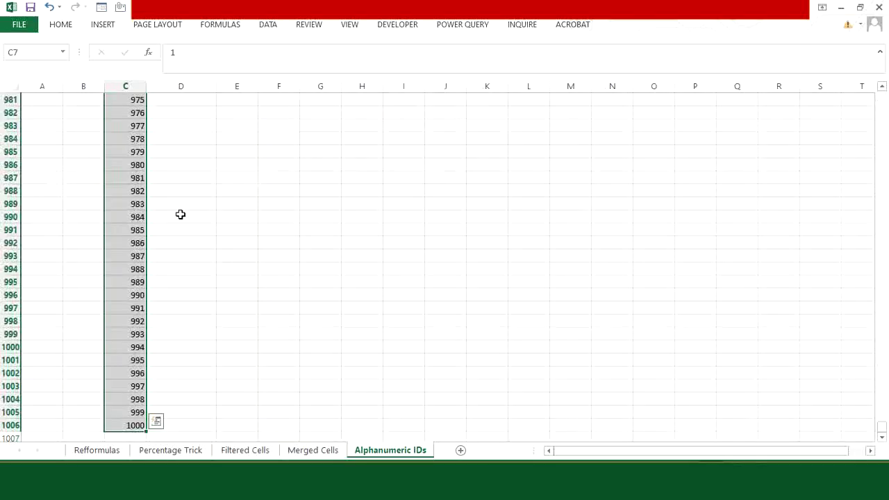
{"action": "key", "text": "ctrl+BackSpace"}
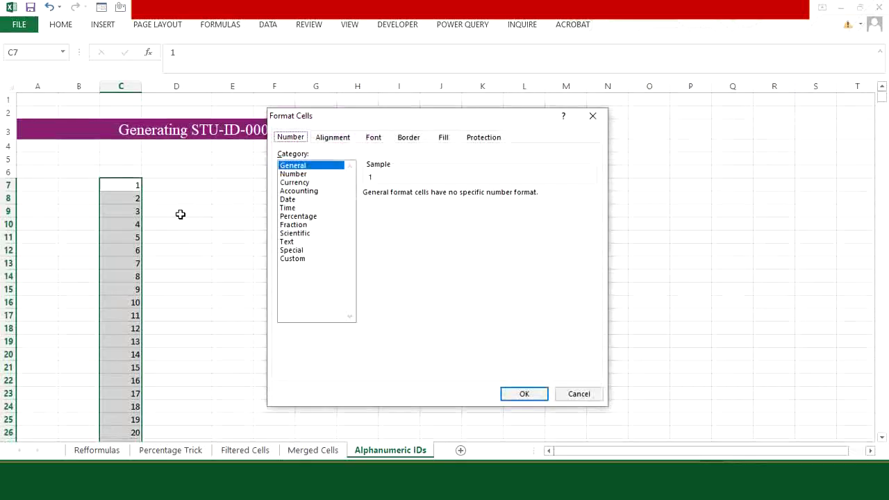
{"action": "left_click", "coordinate": [293, 260]}
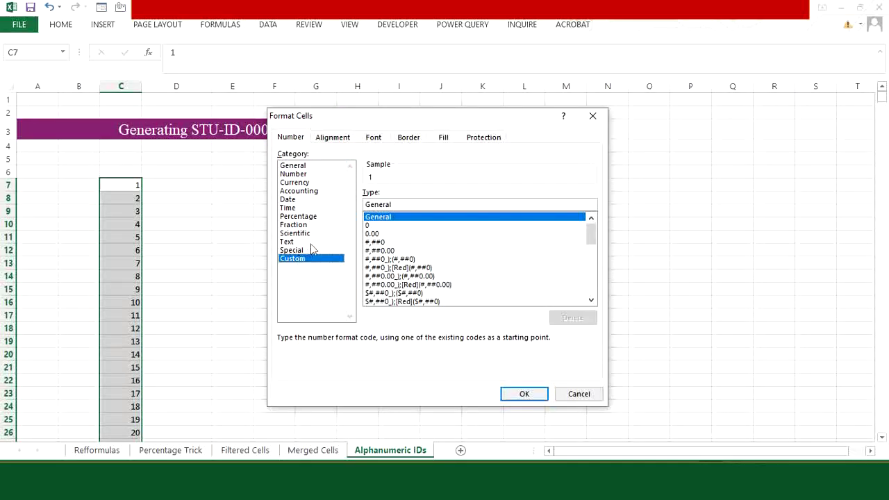
{"action": "left_click", "coordinate": [396, 204]}
{"action": "key", "text": "BackSpace"}
{"action": "key", "text": "BackSpace"}
{"action": "key", "text": "BackSpace"}
{"action": "key", "text": "BackSpace"}
{"action": "key", "text": "BackSpace"}
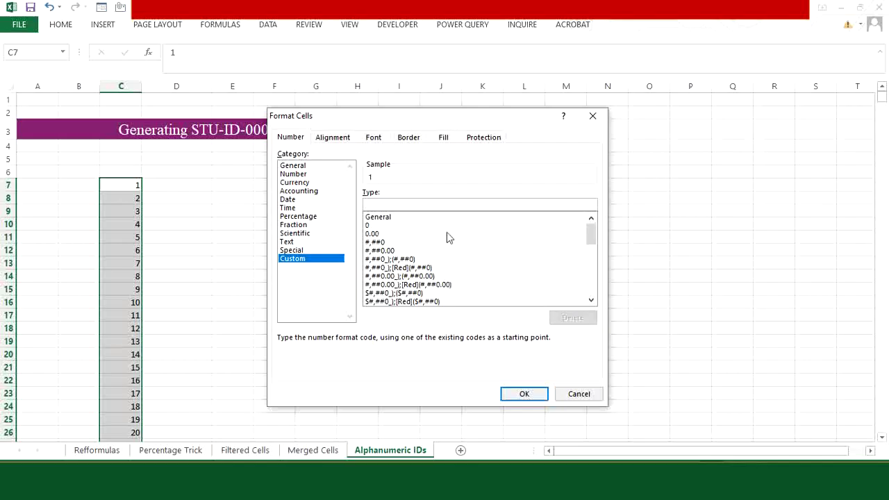
Enter the custom format code "STU-ID-"0000 and apply it to column C
{"action": "left_click_drag", "start_coordinate": [410, 119], "coordinate": [454, 121]}
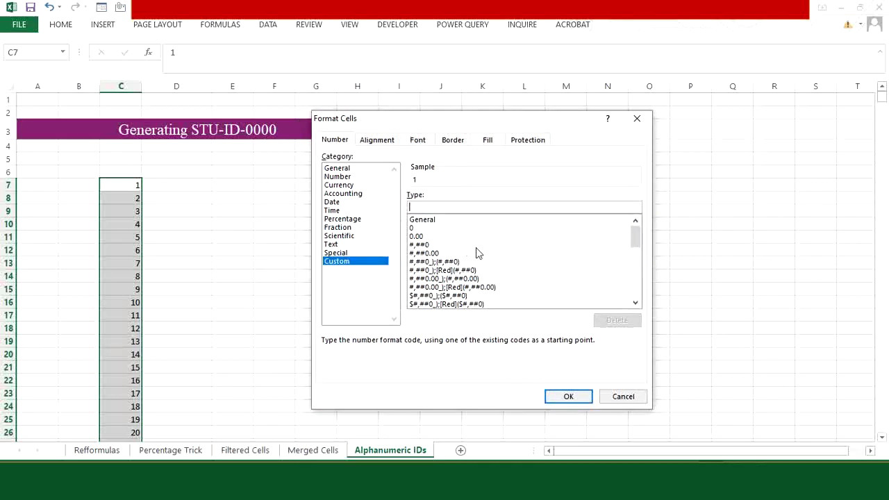
{"action": "type", "text": "\"STU-ID-"}
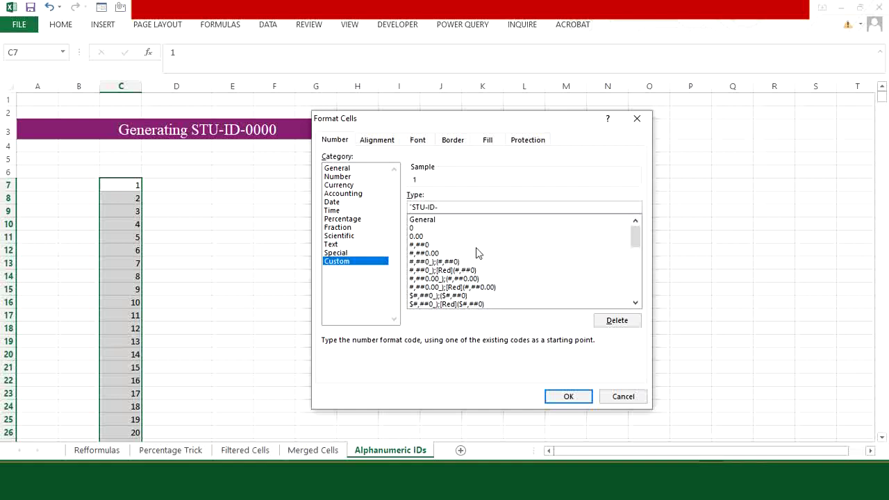
{"action": "type", "text": "\""}
{"action": "type", "text": "0000"}
{"action": "left_click", "coordinate": [568, 396]}
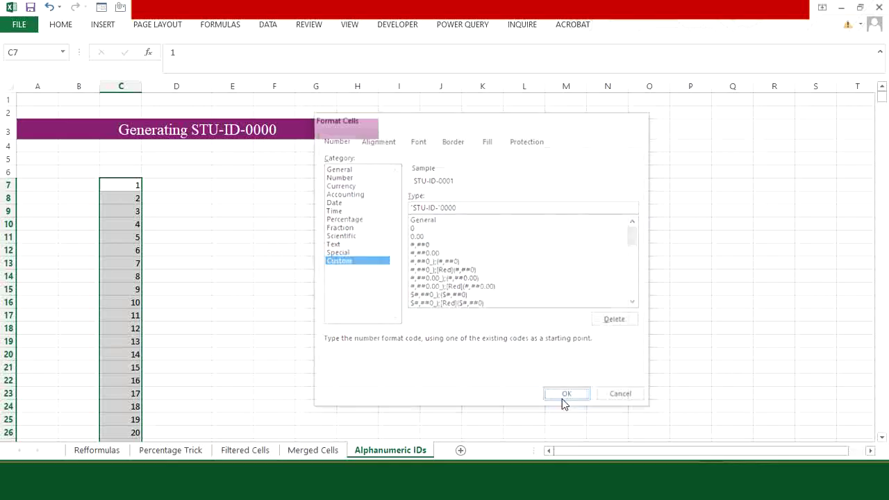
{"action": "left_click", "coordinate": [157, 292]}
{"action": "scroll", "coordinate": [171, 324], "scroll_direction": "down", "scroll_amount": 9}
{"action": "scroll", "coordinate": [171, 323], "scroll_direction": "down", "scroll_amount": 20}
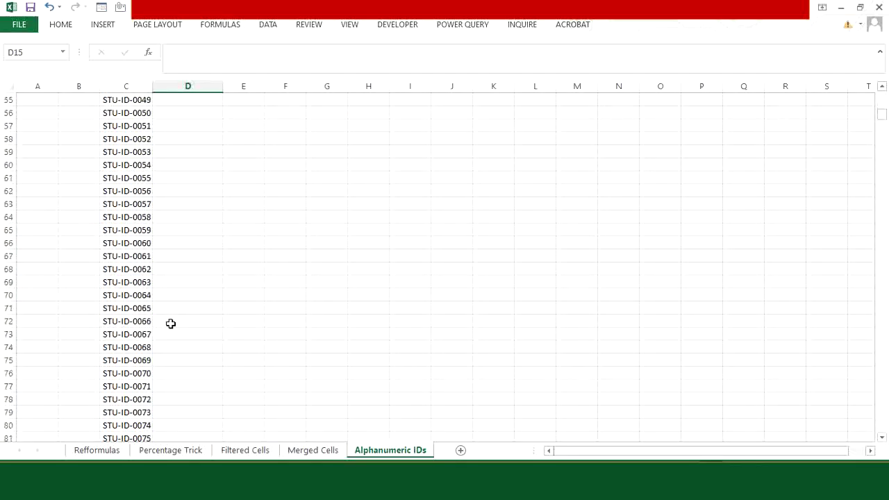
{"action": "scroll", "coordinate": [171, 324], "scroll_direction": "down", "scroll_amount": 20}
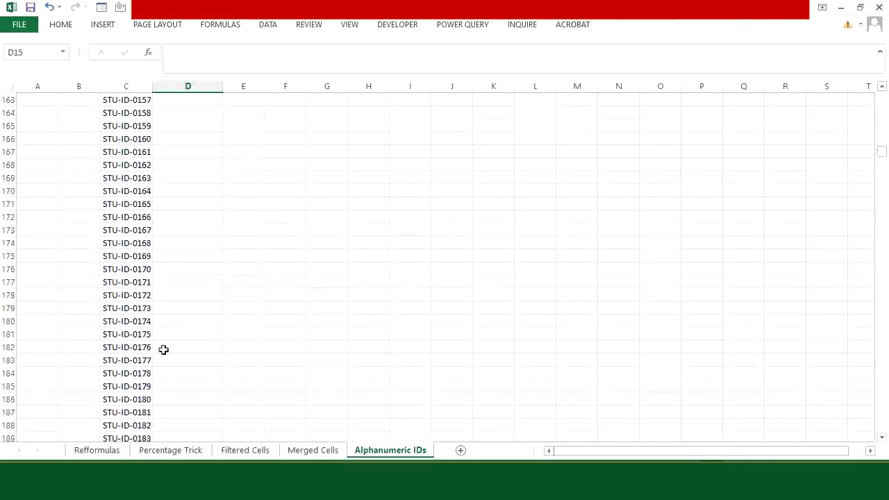
{"action": "scroll", "coordinate": [149, 409], "scroll_direction": "up", "scroll_amount": 20}
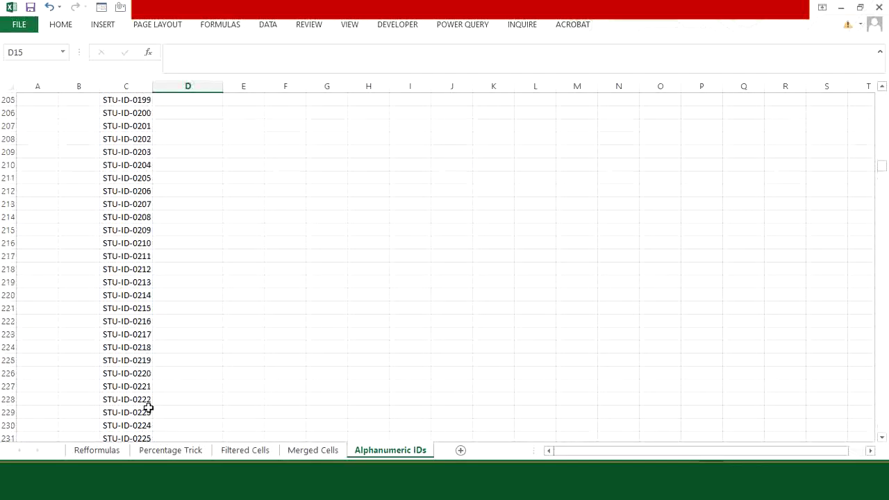